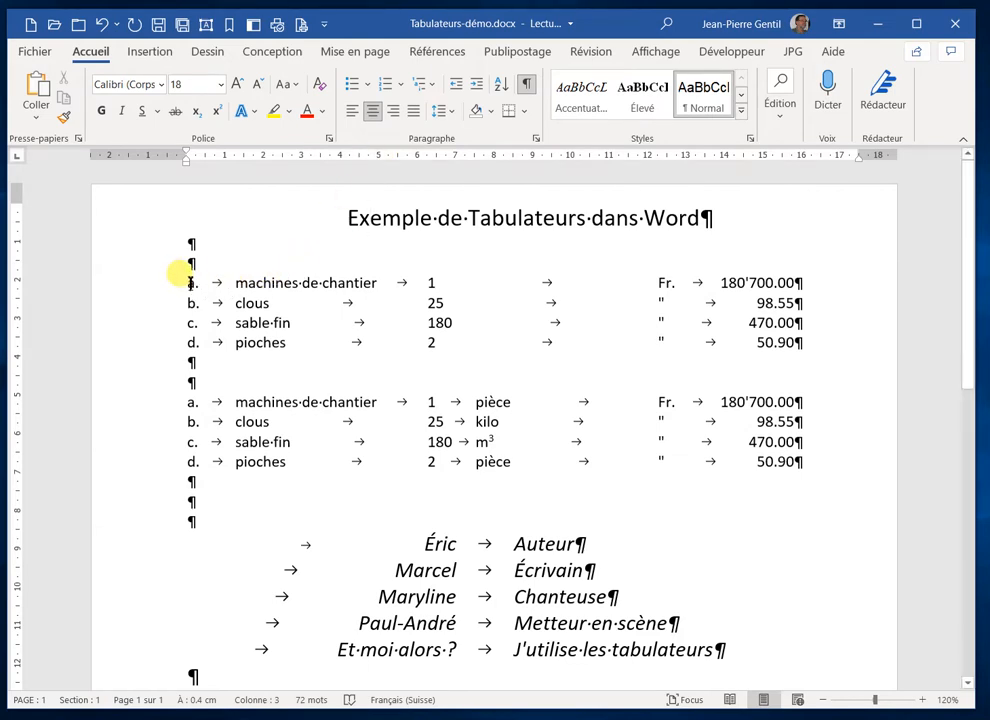
# Examine the tab stops of the lines in the two item lists, the centred title, the blank paragraph and the italic name list
pyautogui.click(180, 276)
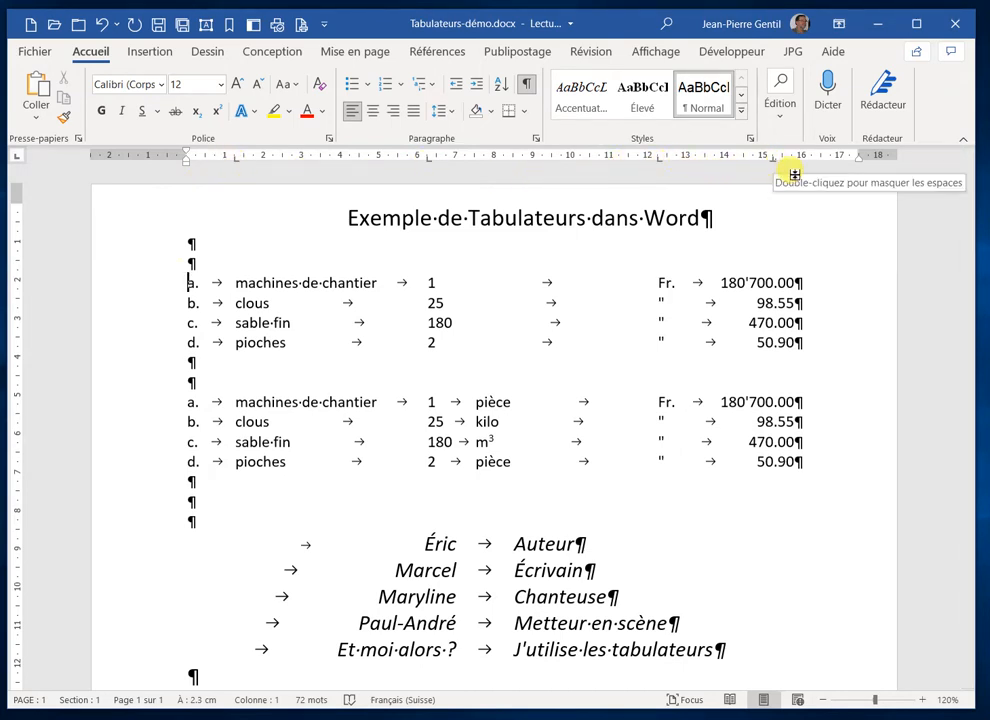
pyautogui.click(253, 322)
pyautogui.press('Down')
pyautogui.click(280, 341)
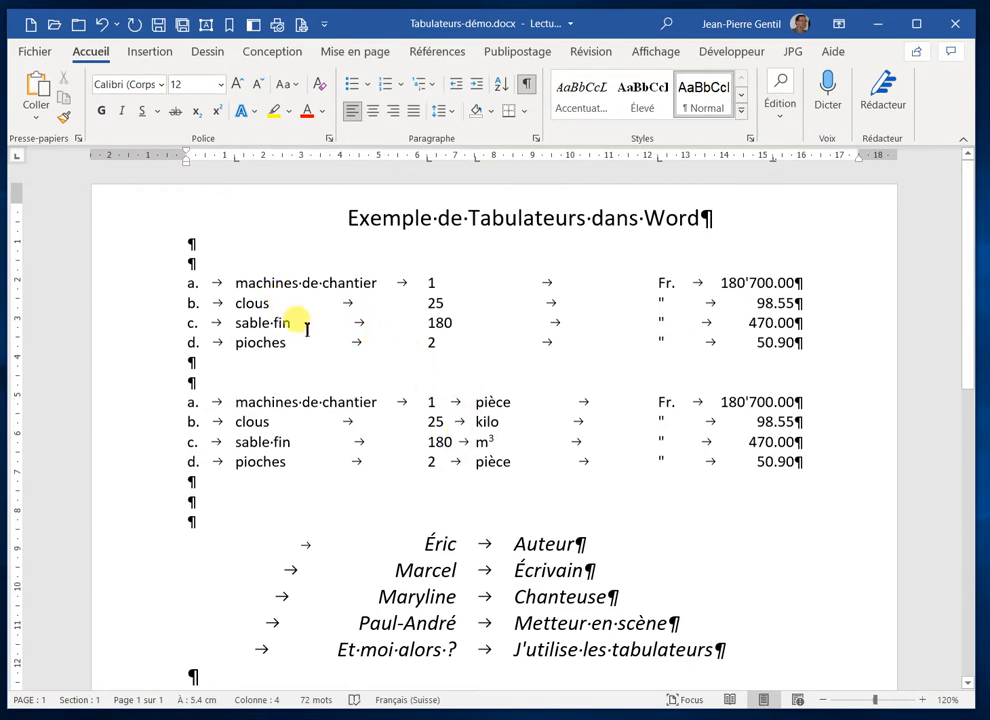
pyautogui.click(278, 318)
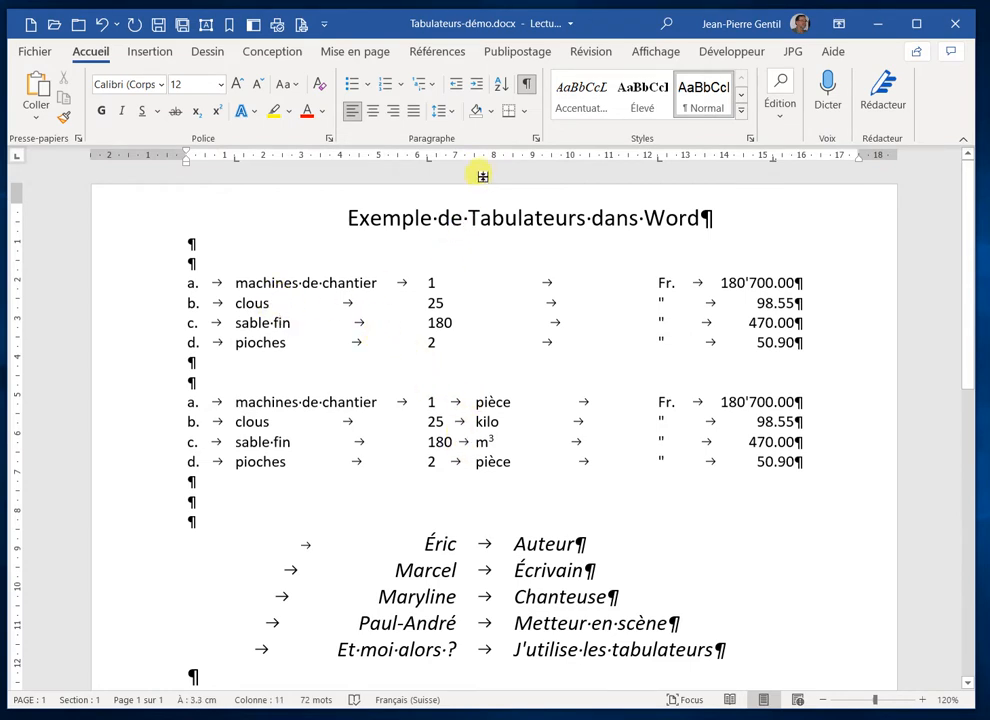
pyautogui.click(437, 217)
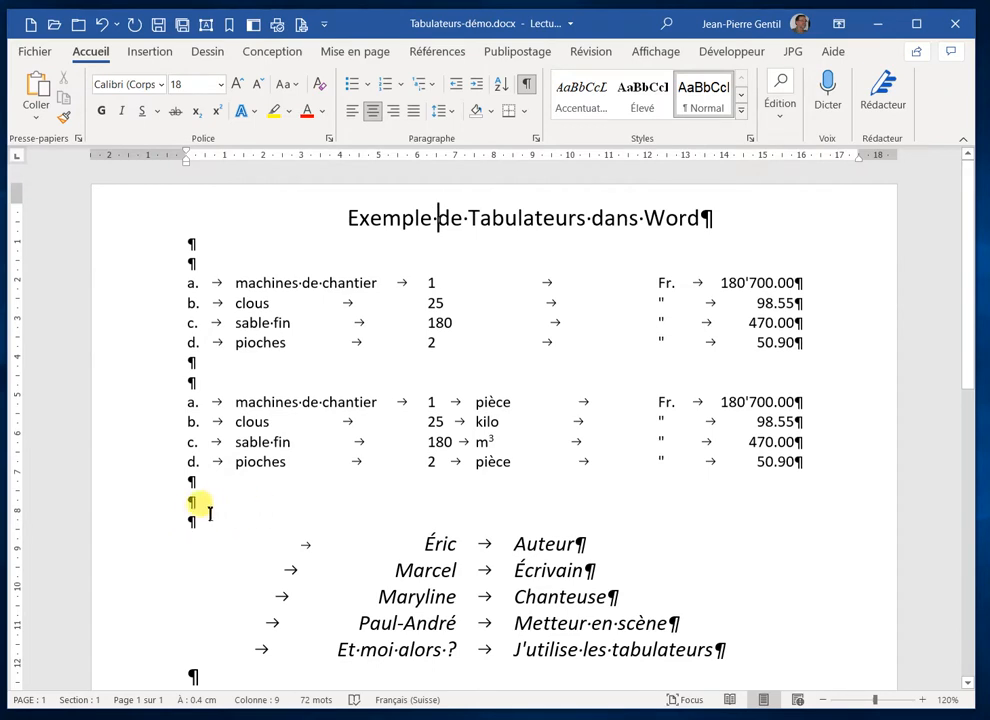
pyautogui.click(186, 519)
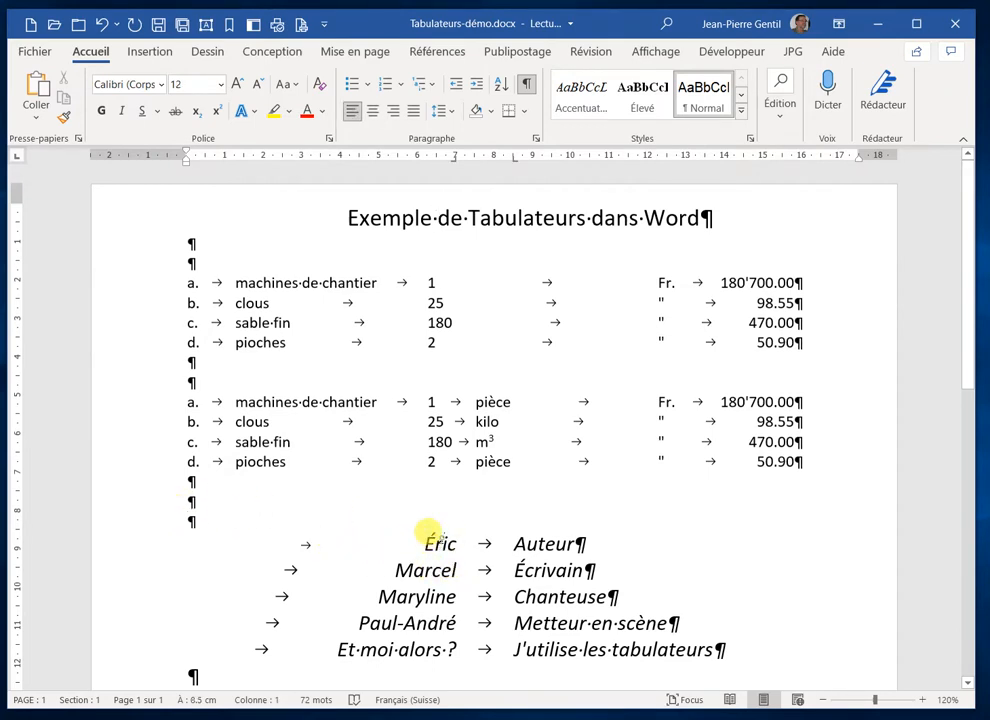
pyautogui.click(446, 543)
pyautogui.click(433, 601)
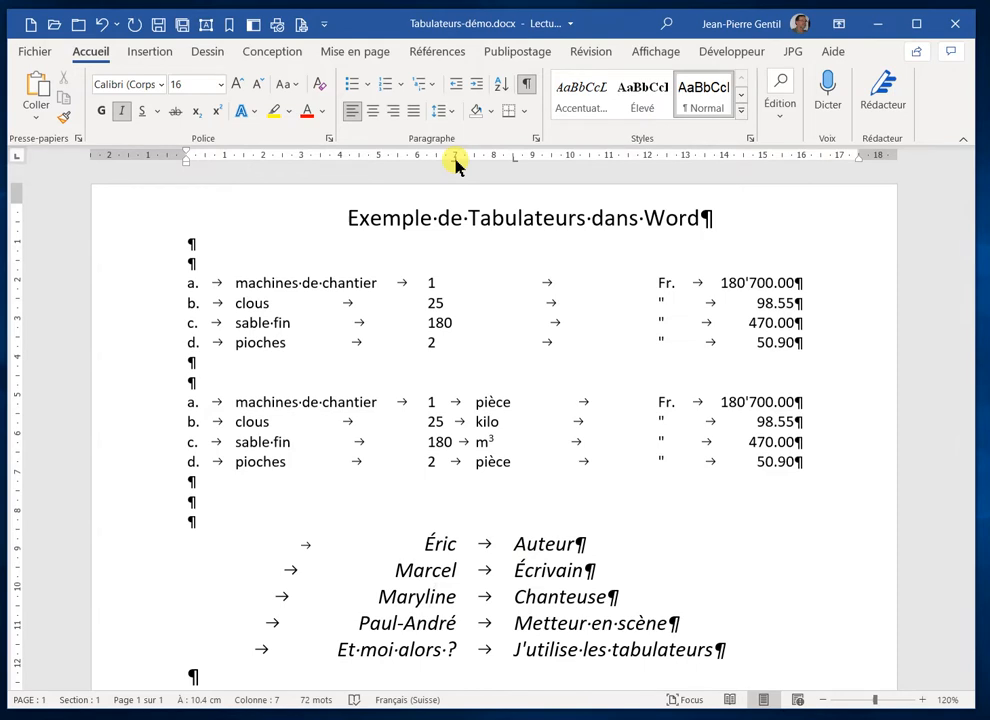
# Add a new empty paragraph at the end of the document and remove its inherited tab stops
pyautogui.scroll(-3, 420, 428)
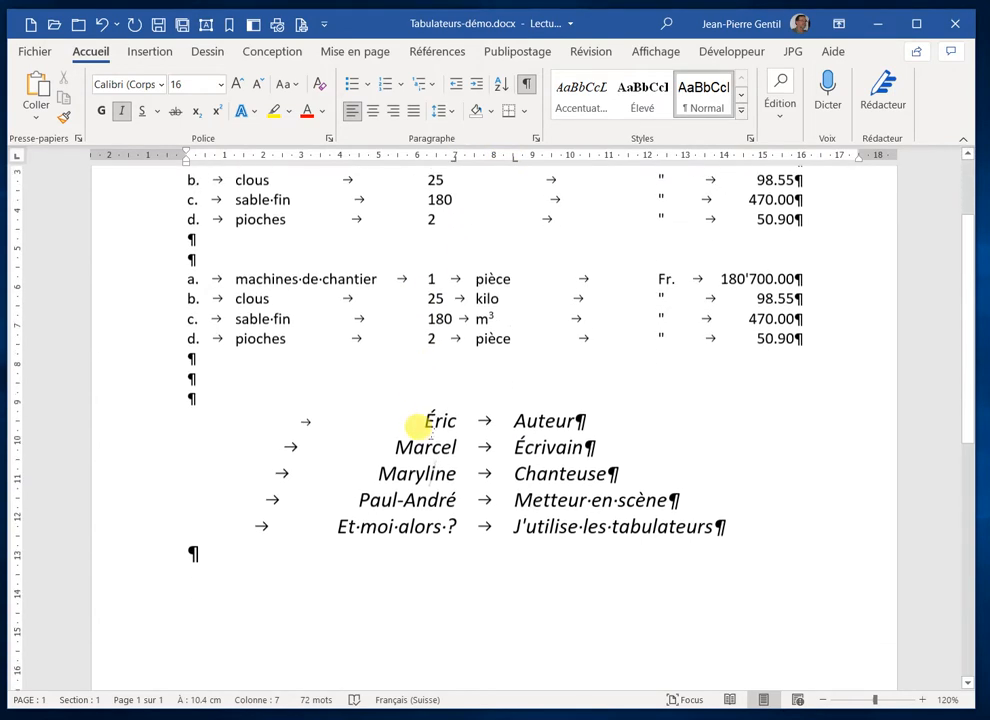
pyautogui.scroll(-3, 430, 440)
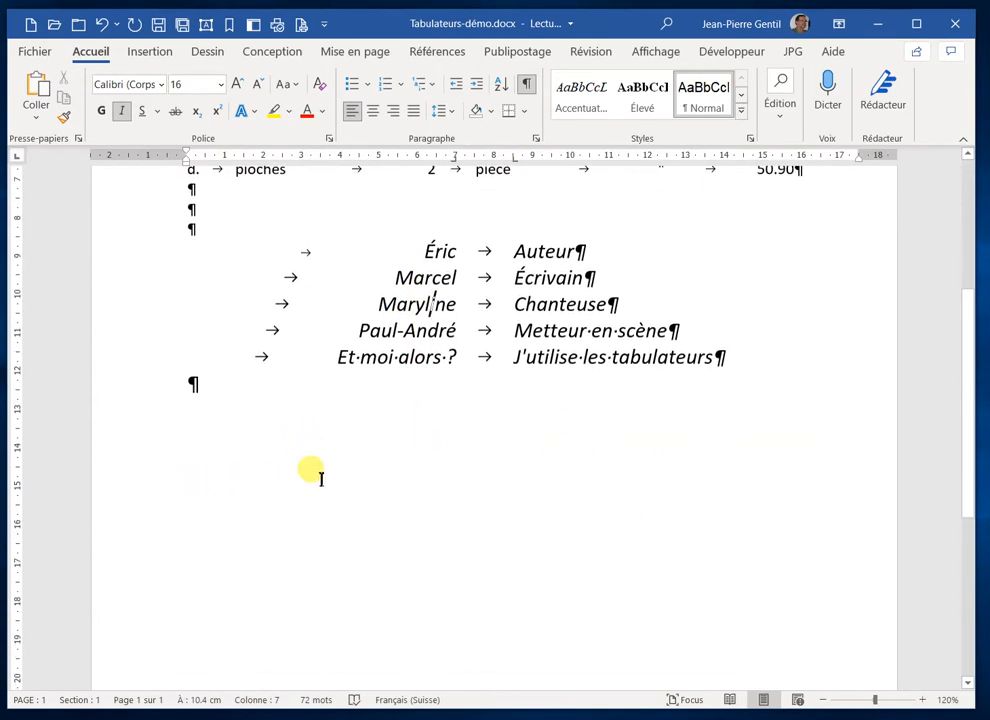
pyautogui.click(191, 383)
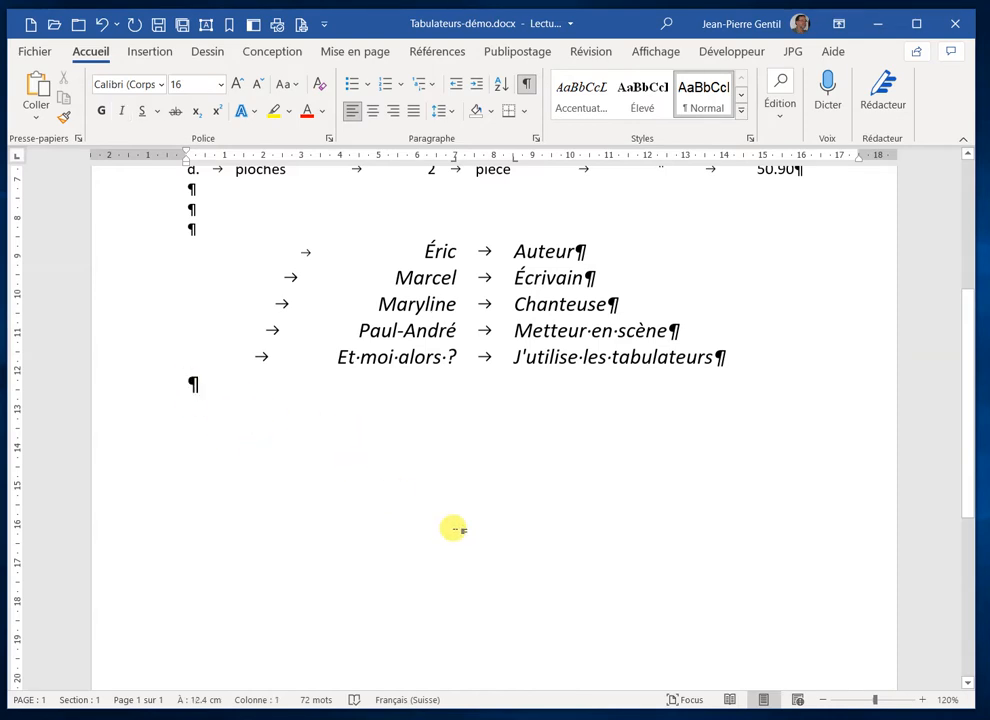
pyautogui.press('Return')
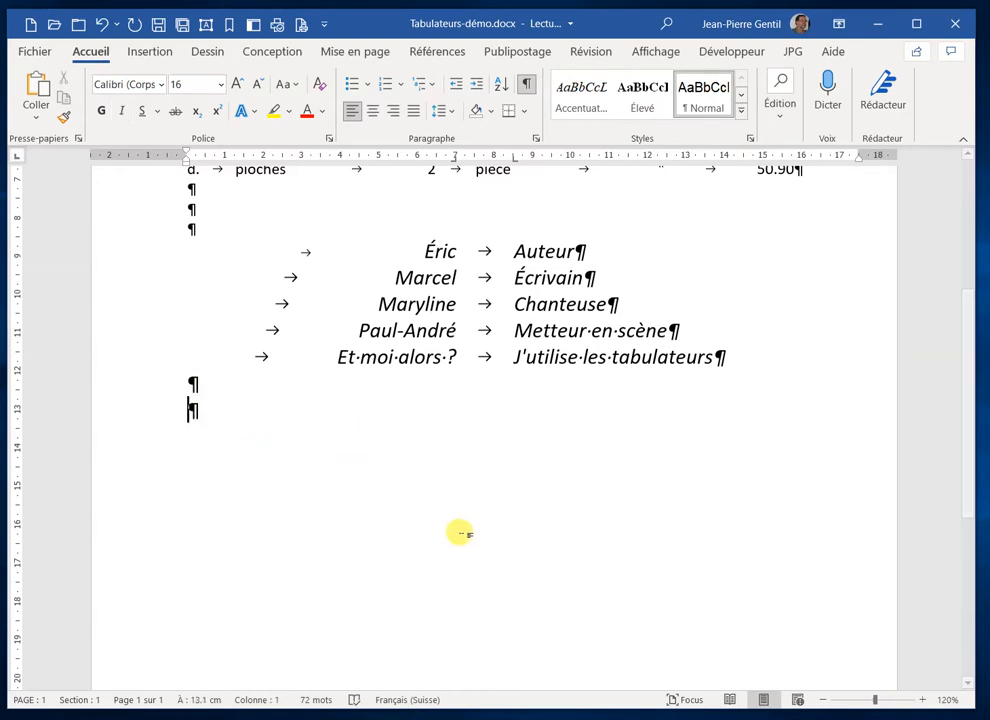
pyautogui.scroll(2, 500, 340)
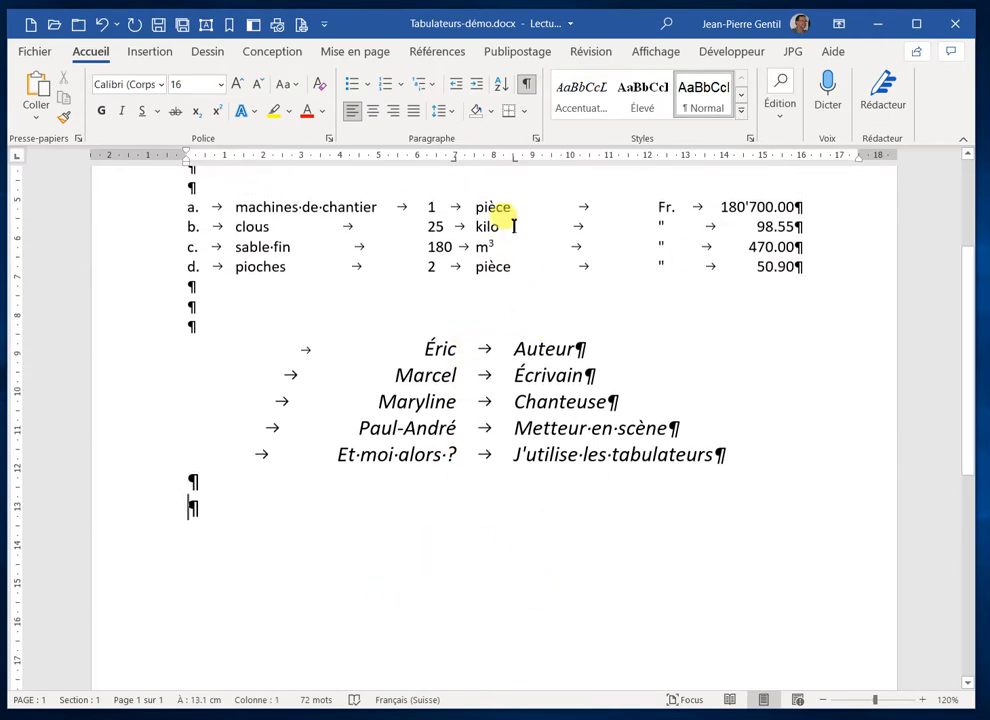
pyautogui.moveTo(515, 158); pyautogui.dragTo(465, 295)
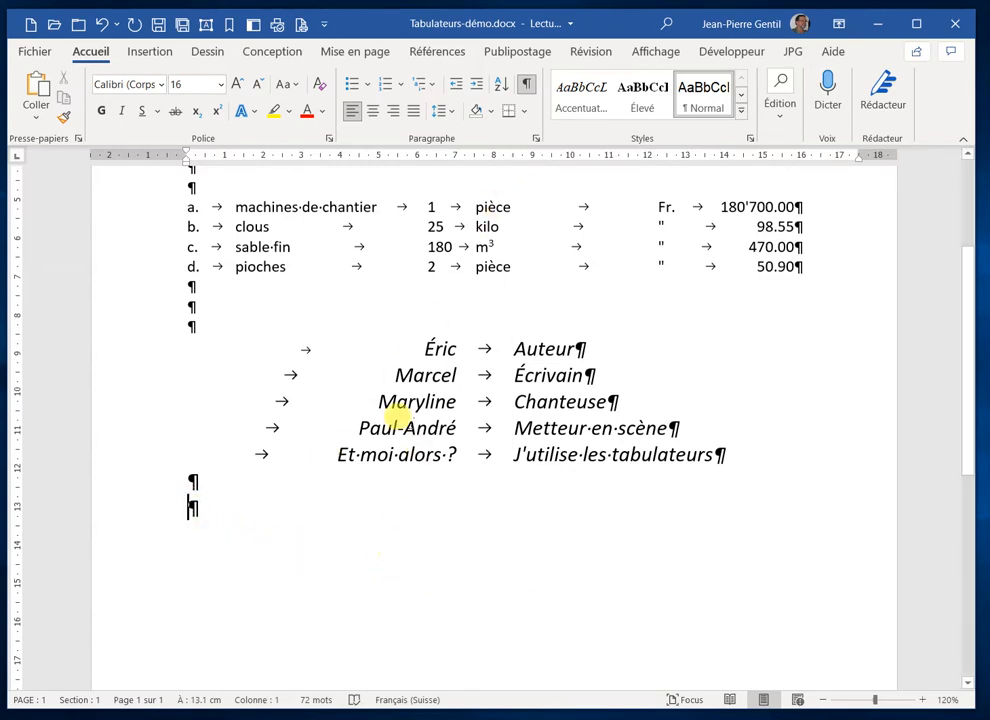
# Set three left tab stops at about 2.5, 5.5 and 8.5 cm for the new last paragraph
pyautogui.click(284, 155)
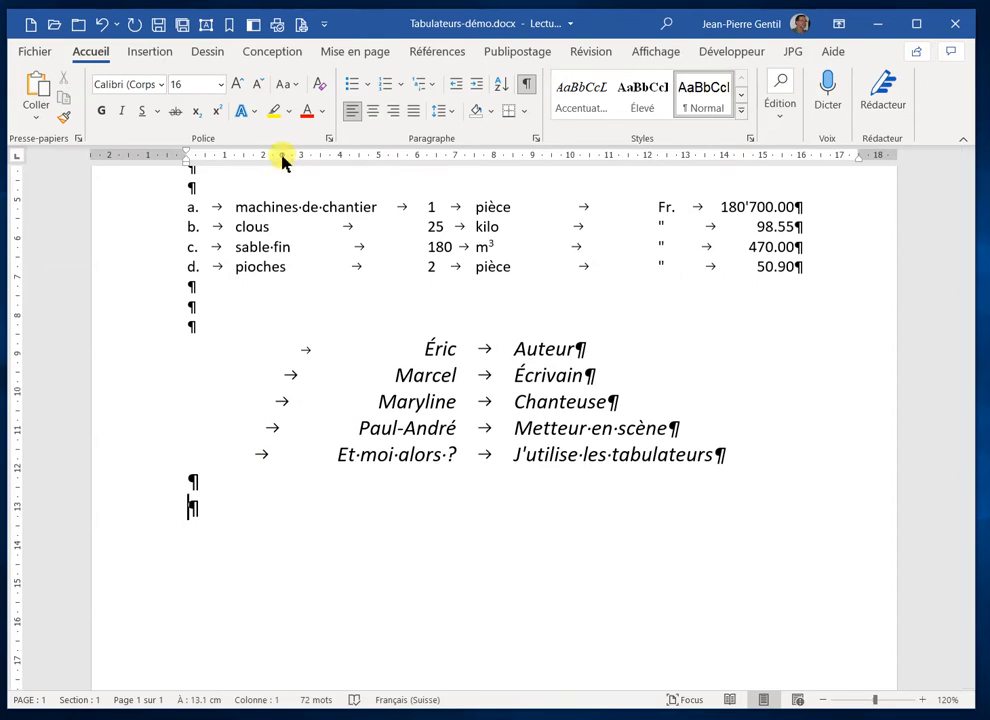
pyautogui.click(398, 156)
pyautogui.click(515, 156)
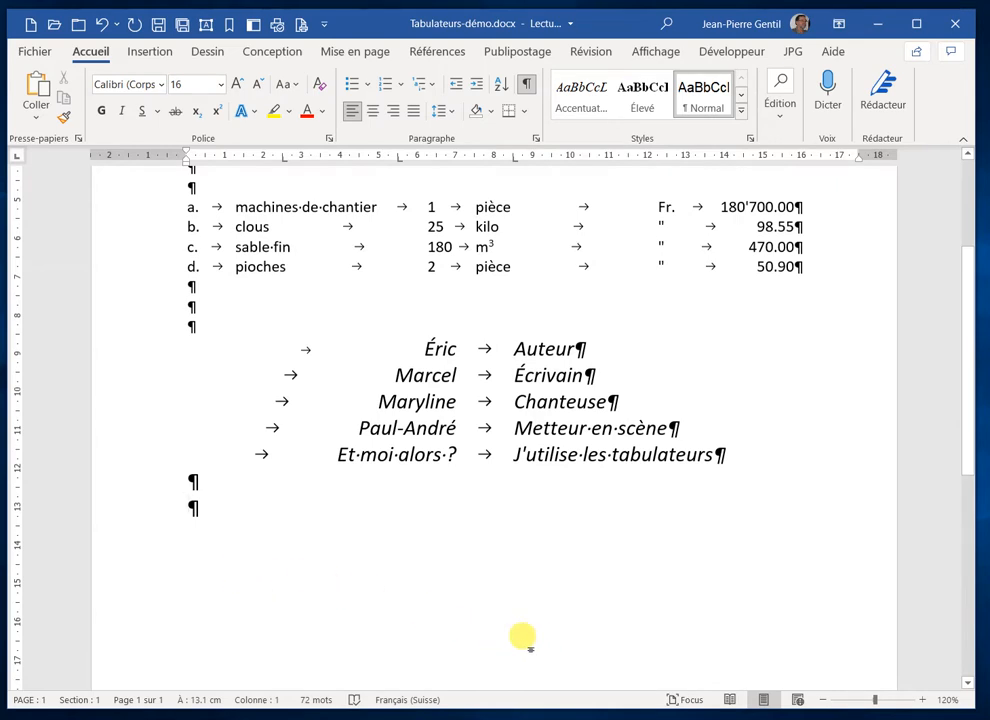
# Enter a first tab-separated line with 1, dkld, kfdfkjlk and "kfgkffgjfgklj jjgéofljg" in the last paragraph
pyautogui.write('1')
pyautogui.press('Tab')
pyautogui.write('dkld')
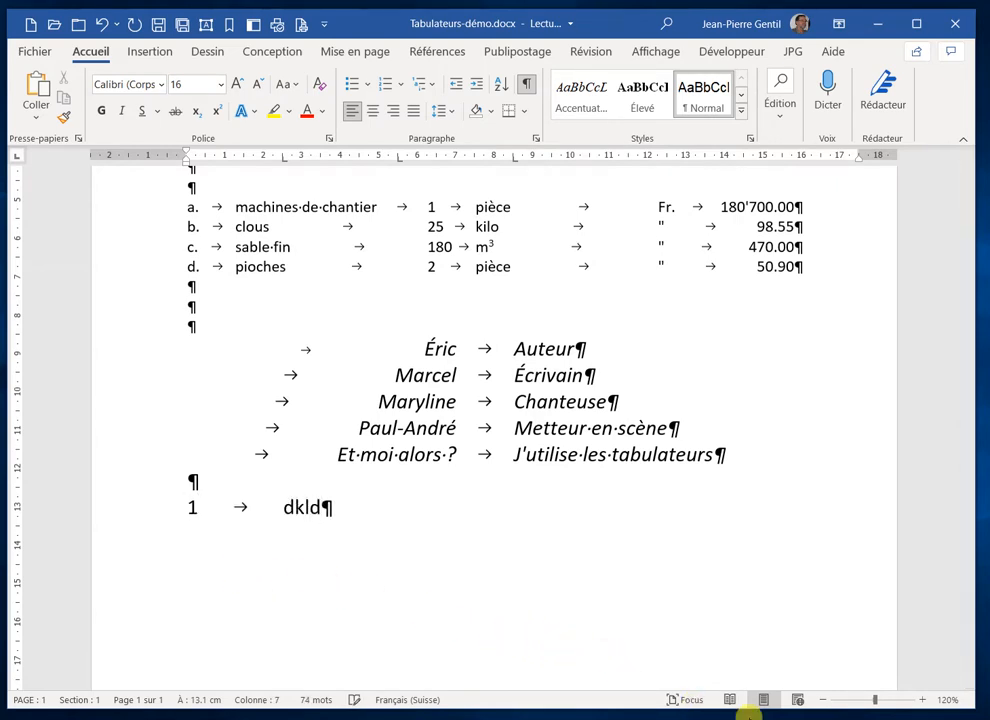
pyautogui.press('Tab')
pyautogui.write('kfdfkjlk')
pyautogui.press('Tab')
pyautogui.write('kfgkffgjfgklj')
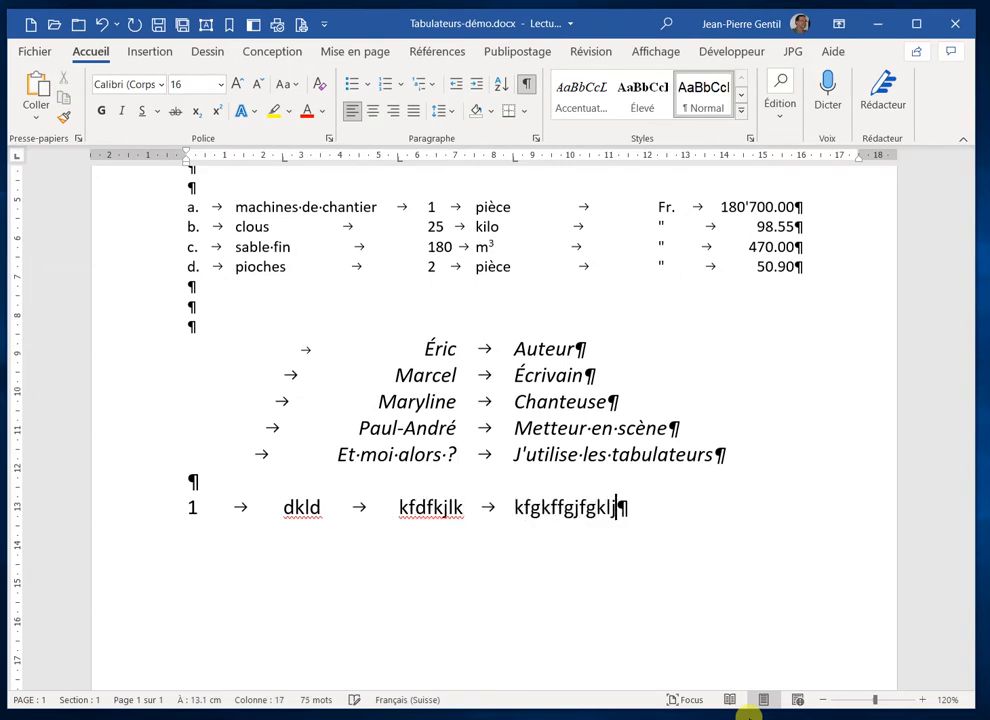
pyautogui.write(' jjgéofljg')
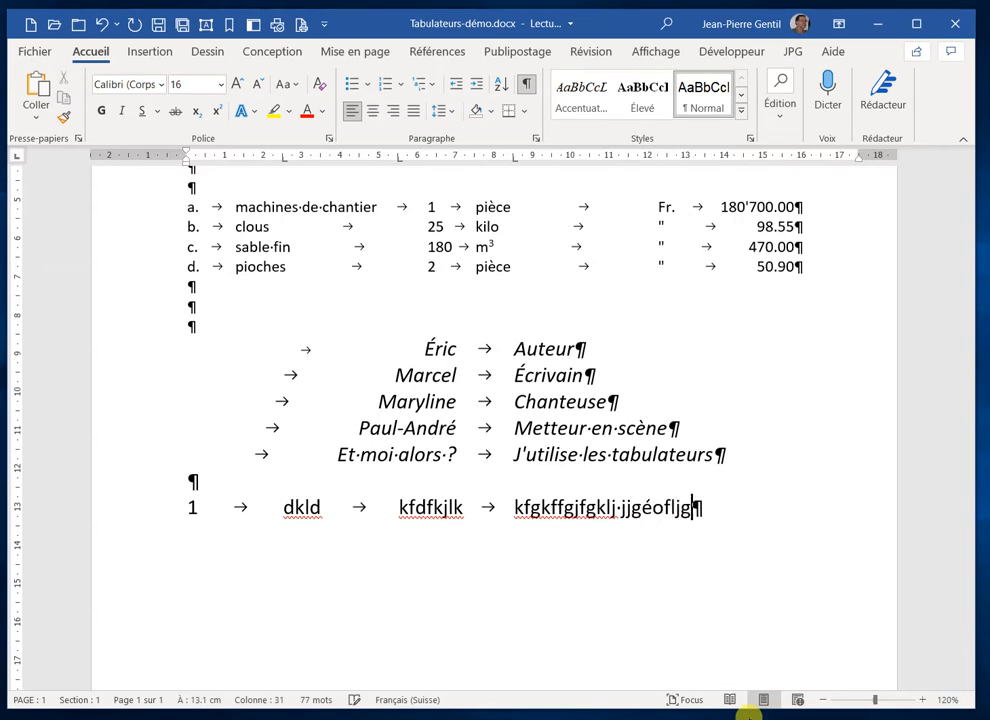
pyautogui.press('Return')
pyautogui.write('2')
pyautogui.press('Tab')
pyautogui.write('123')
pyautogui.press('Tab')
pyautogui.write('3456')
pyautogui.press('Tab')
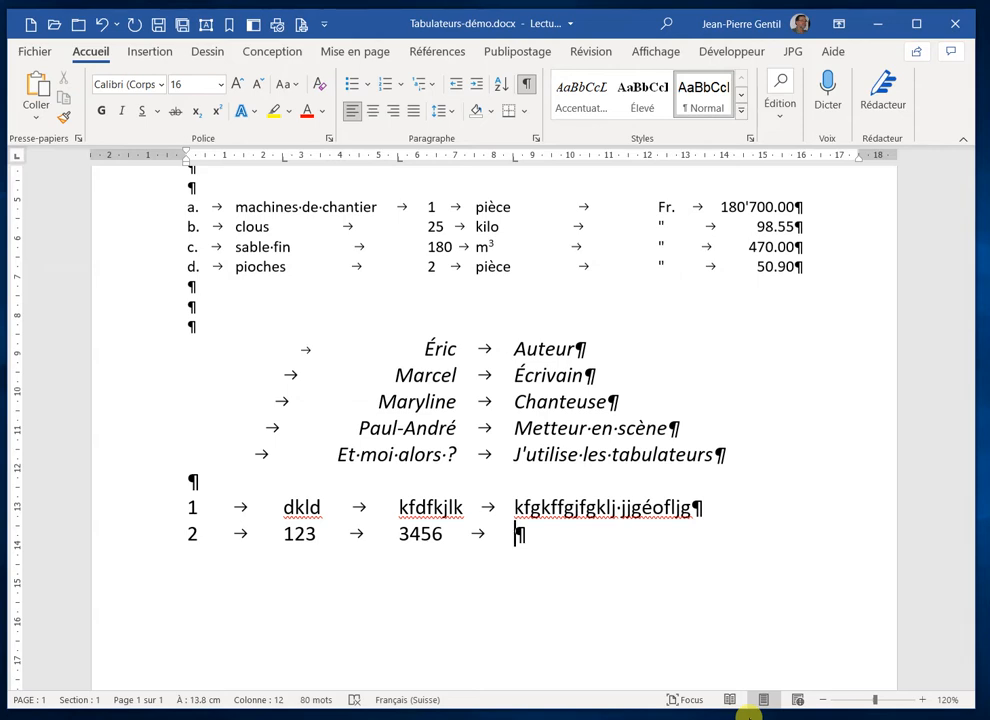
pyautogui.write('3445')
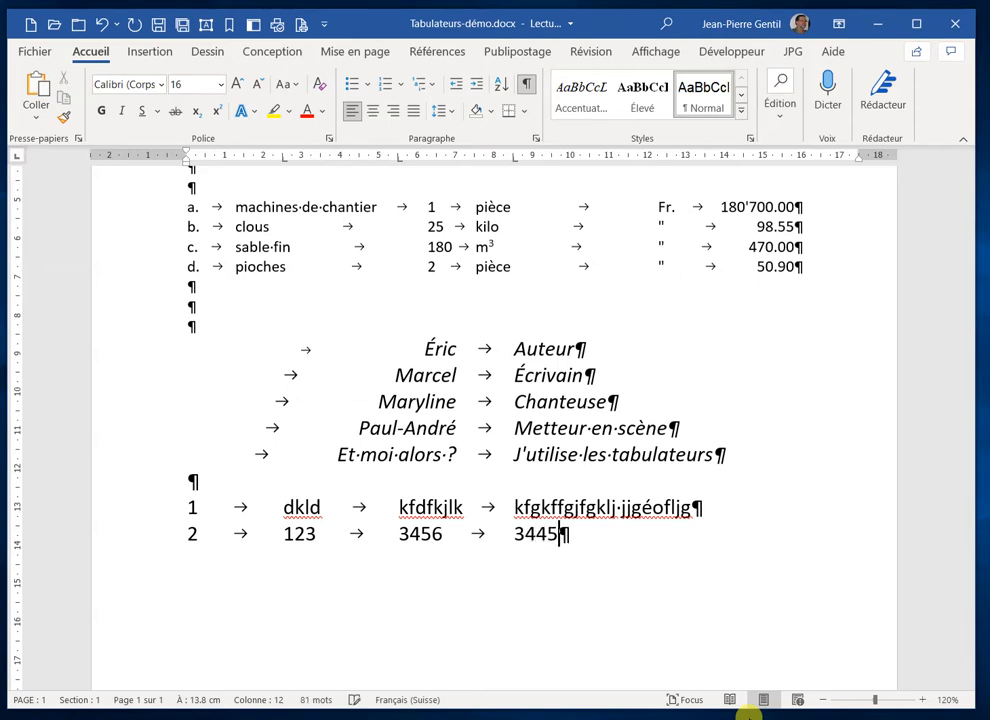
pyautogui.write('4545 454545 4545')
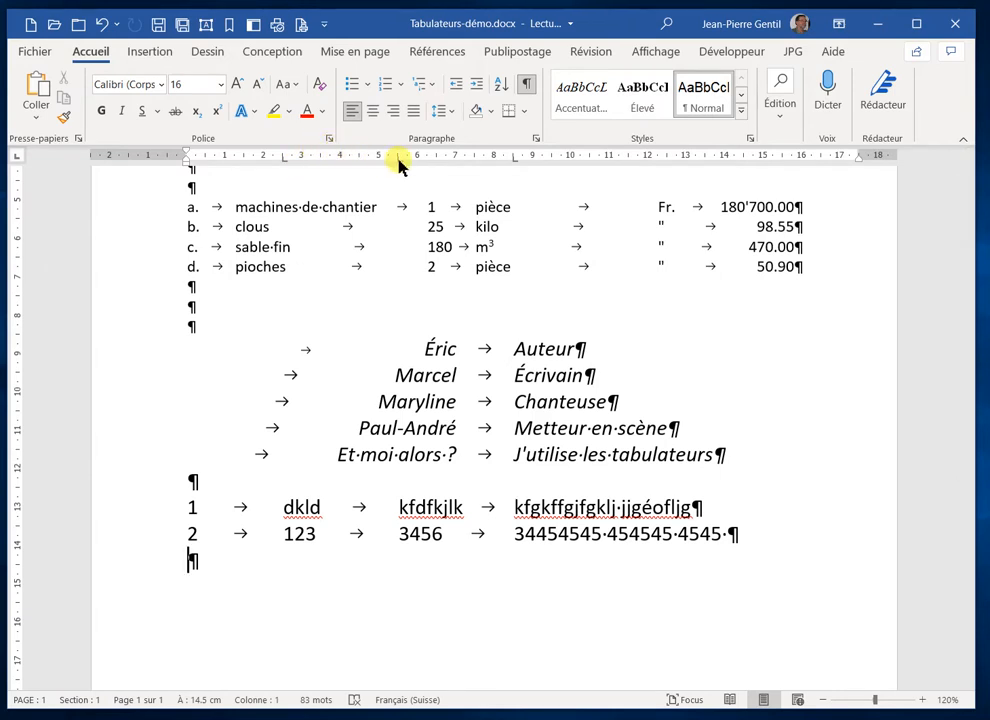
# Compare the tab stops of the blank paragraph above the new lines with those of the first italic list line
pyautogui.click(190, 478)
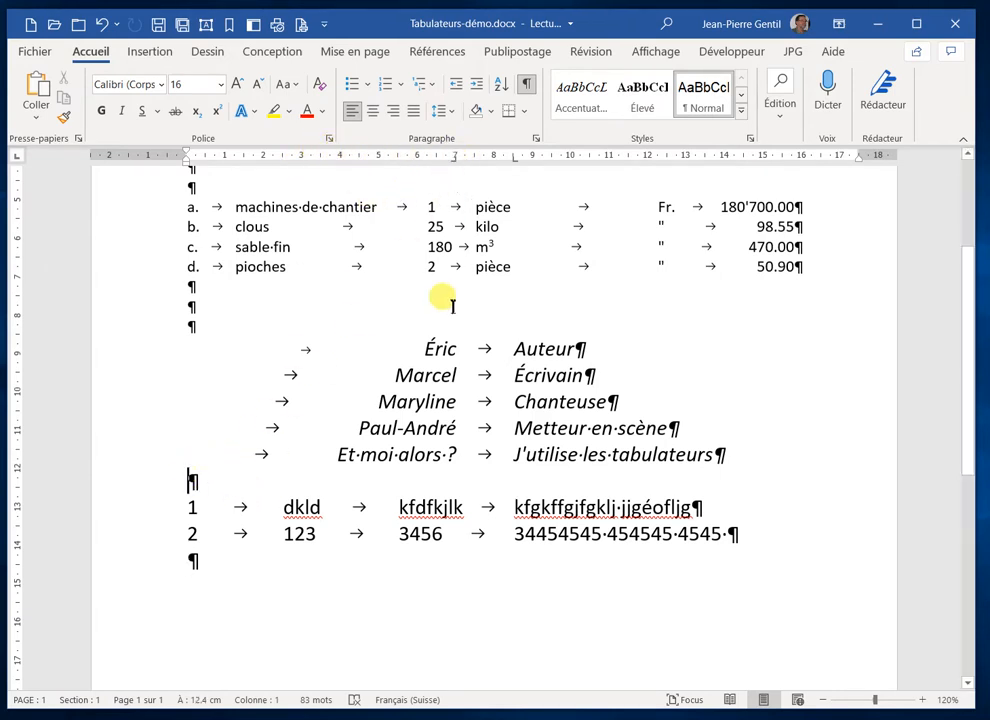
pyautogui.click(427, 350)
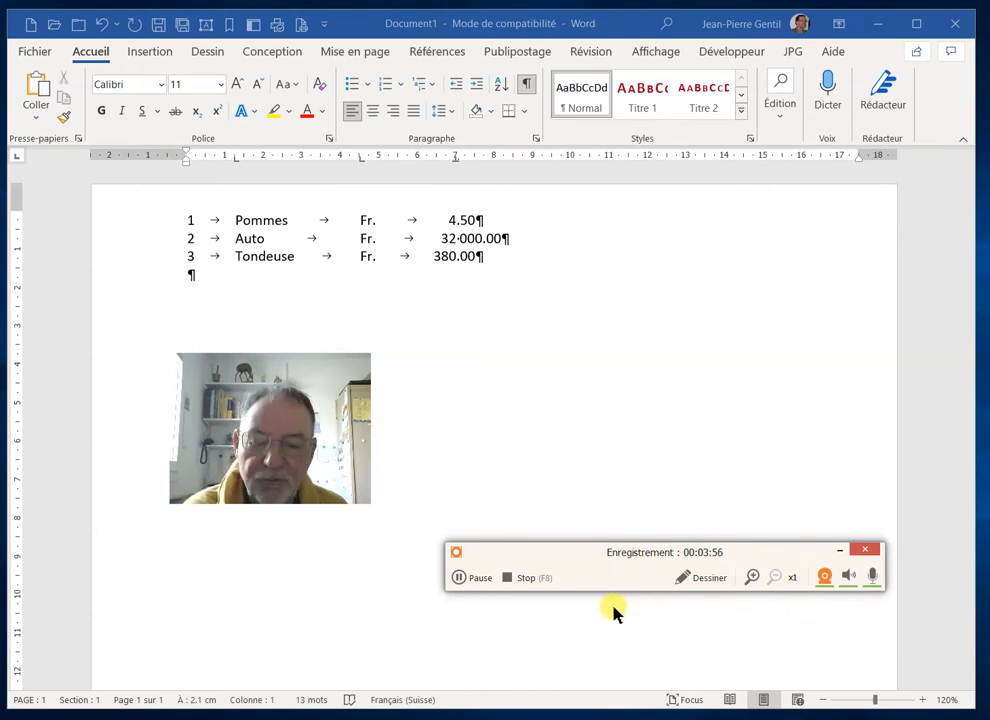
# Replace the space in the Auto amount with an apostrophe as the thousands separator
pyautogui.click(470, 577)
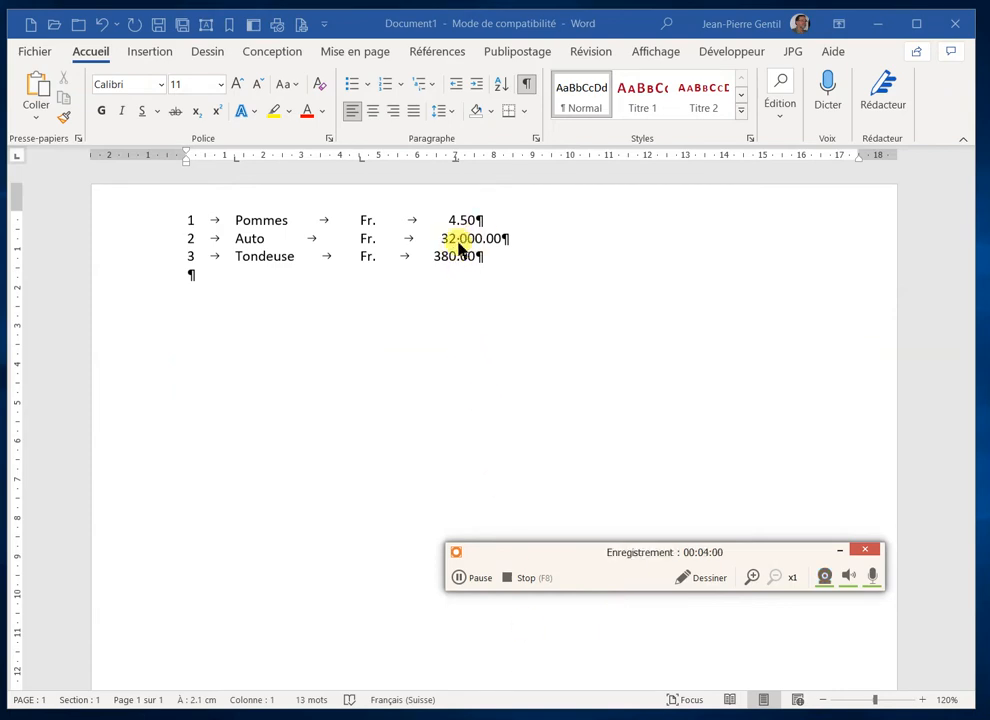
pyautogui.click(459, 240)
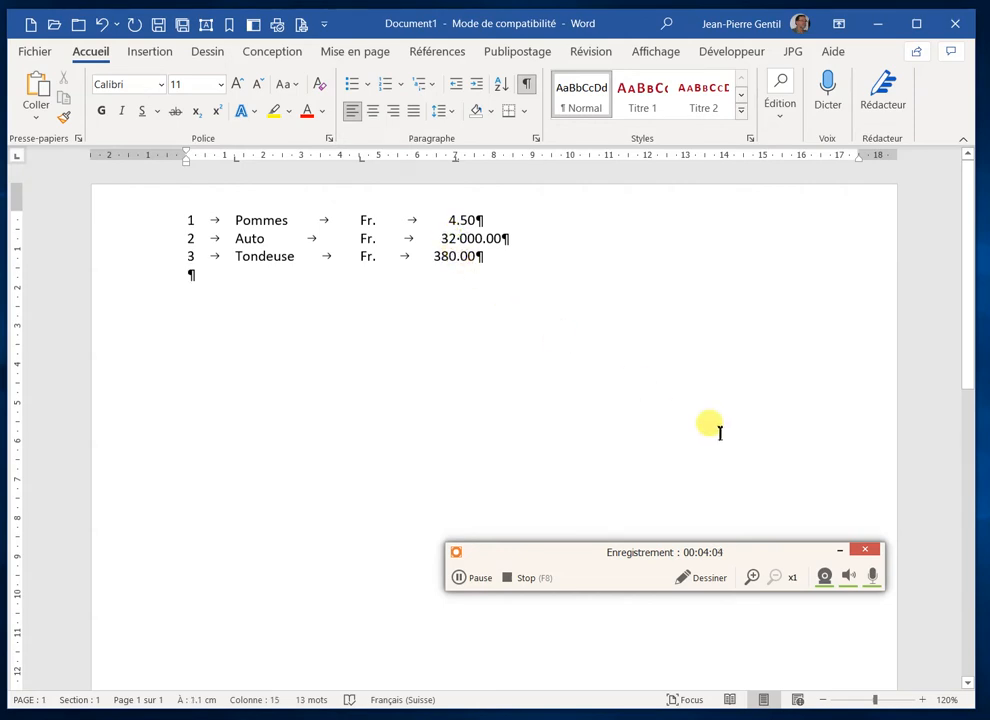
pyautogui.press('Delete')
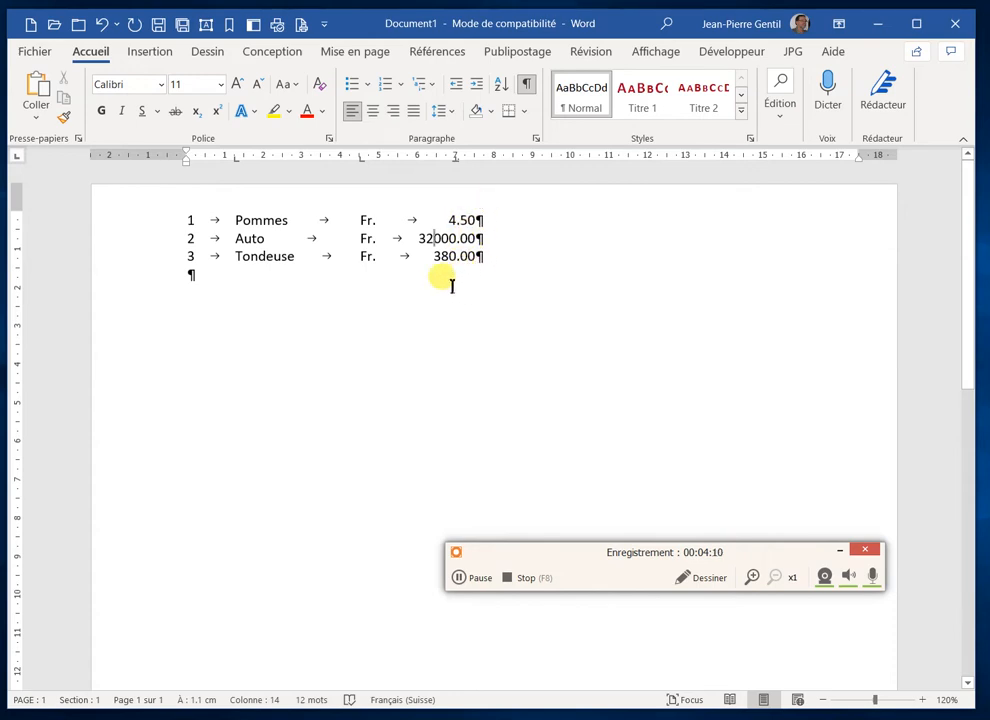
pyautogui.write("'")
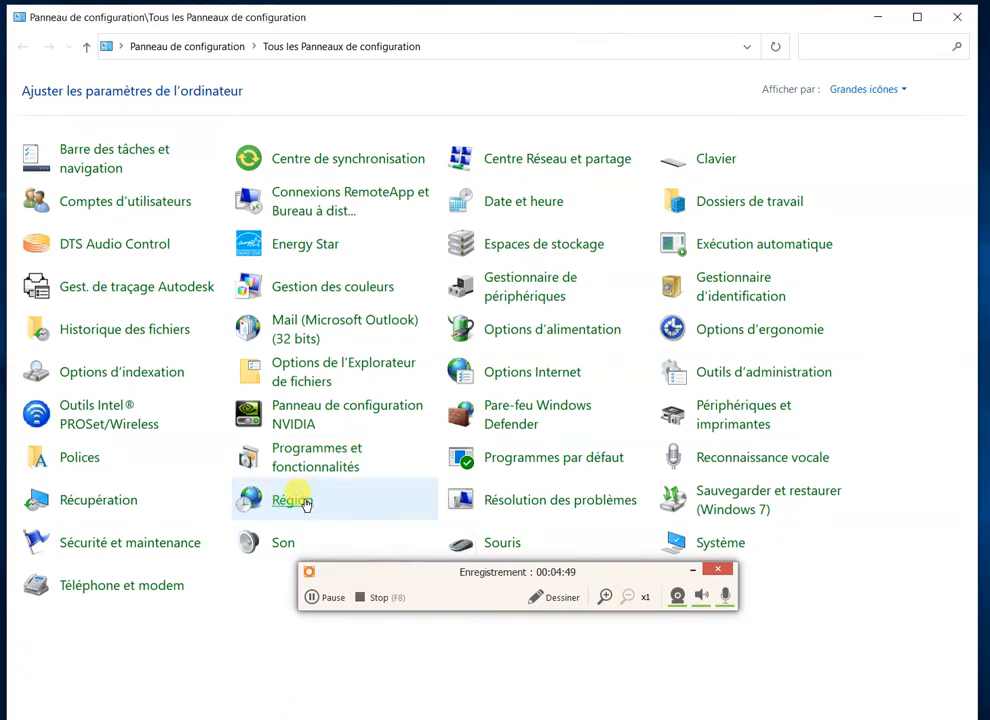
# Open the additional number format settings of the Region options in the Windows Control Panel
pyautogui.click(305, 505)
pyautogui.moveTo(18, 53); pyautogui.dragTo(221, 57)
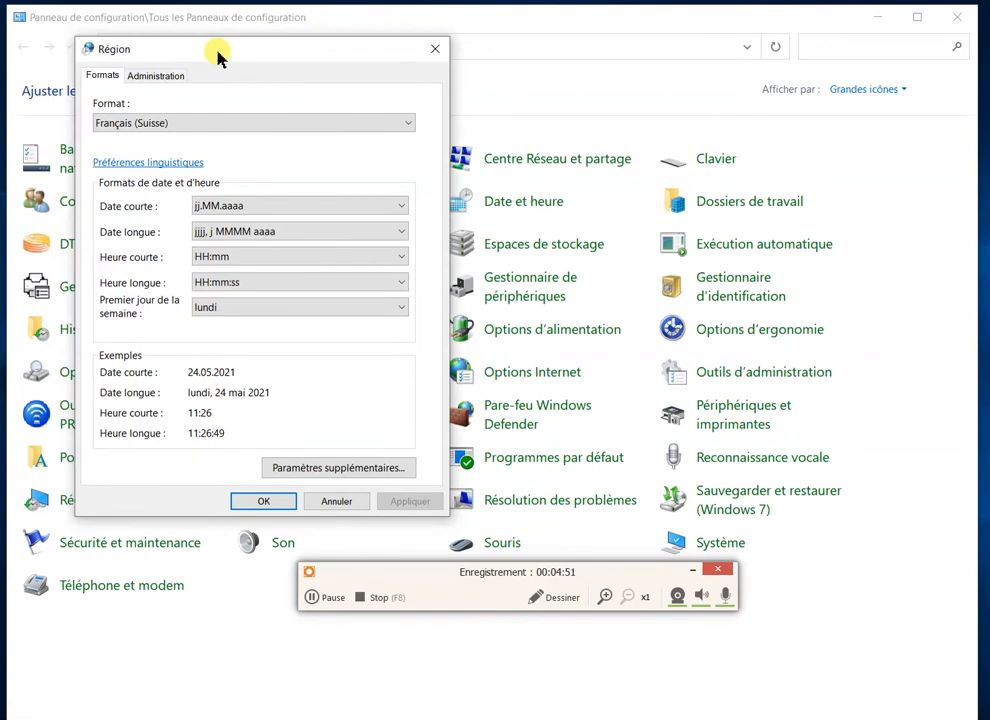
pyautogui.click(347, 469)
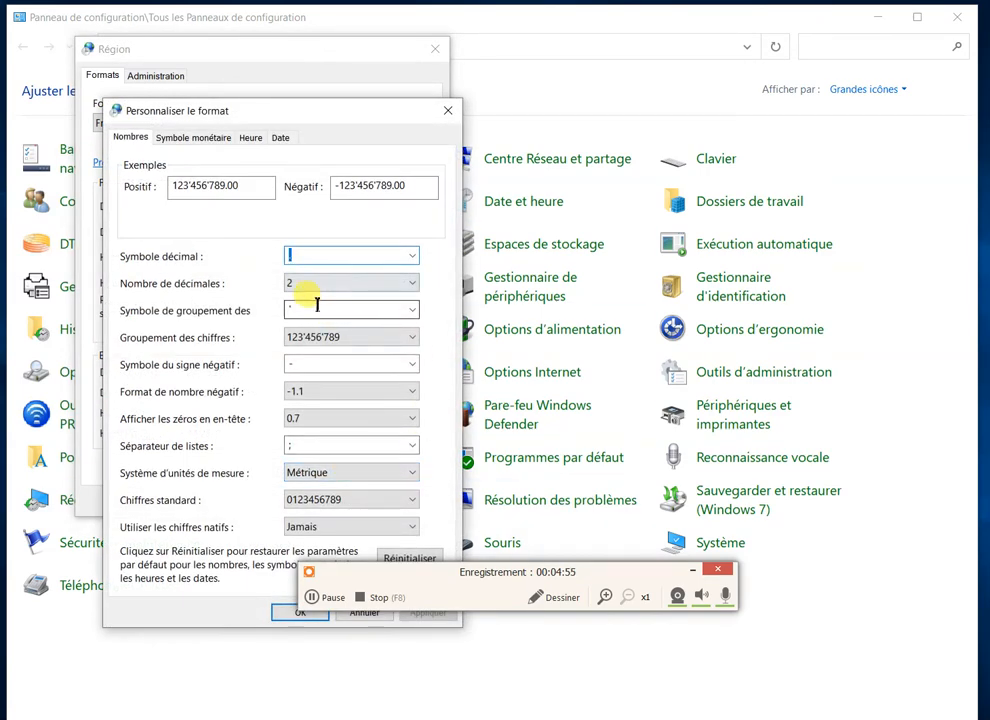
# Review the digit grouping symbol and the 123'456'789 grouping format, and close the number format settings without applying changes
pyautogui.click(413, 311)
pyautogui.click(413, 311)
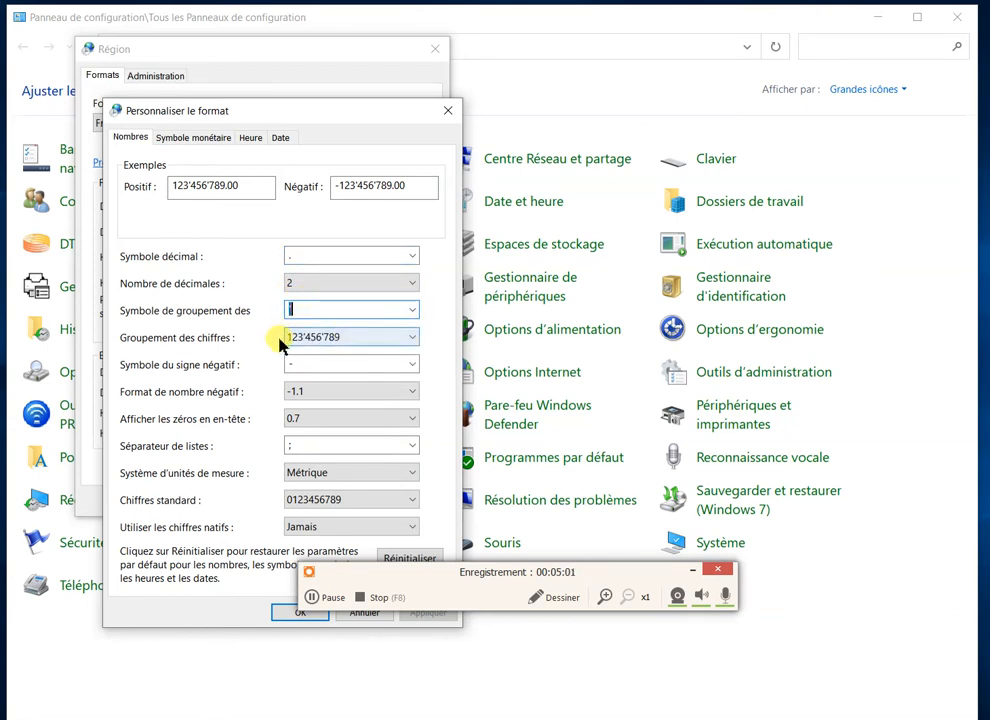
pyautogui.click(413, 340)
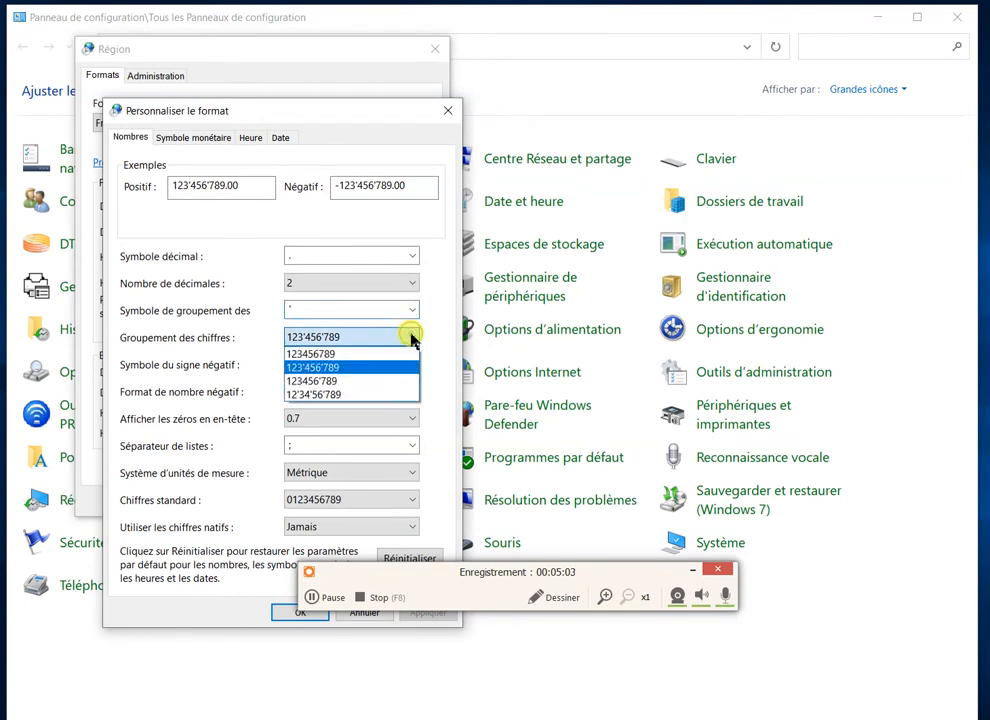
pyautogui.click(331, 370)
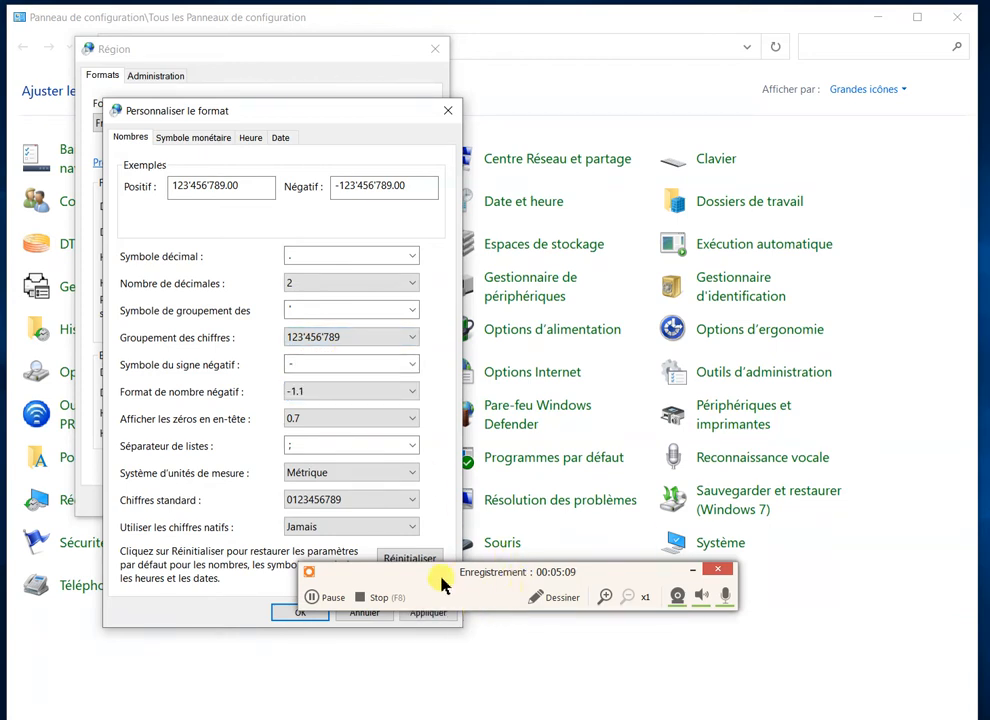
pyautogui.moveTo(420, 572); pyautogui.dragTo(582, 666)
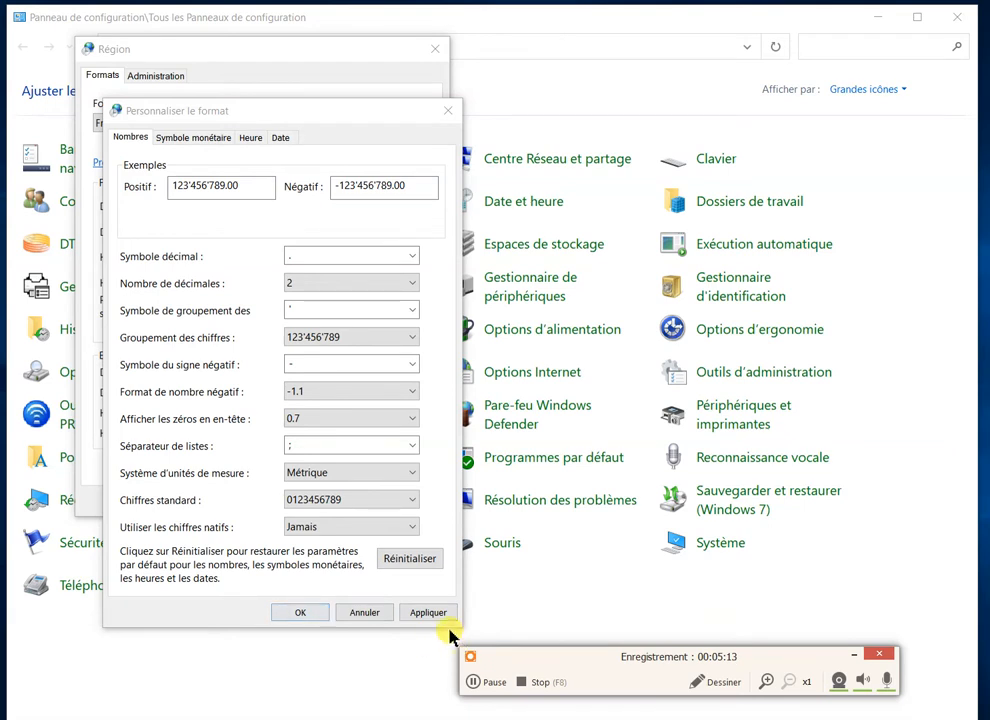
pyautogui.click(366, 613)
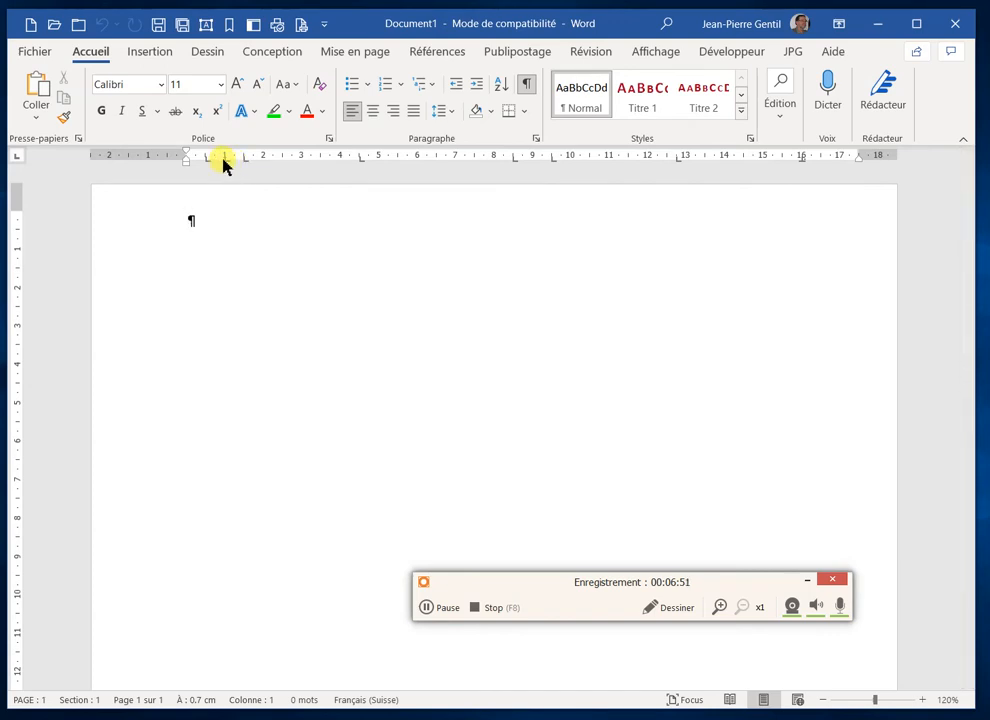
# Remove the left tab stops at 1, 9.5 and 12.75 cm, and move the decimal tab from 16 cm to about 11.75 cm
pyautogui.moveTo(224, 159); pyautogui.dragTo(226, 174)
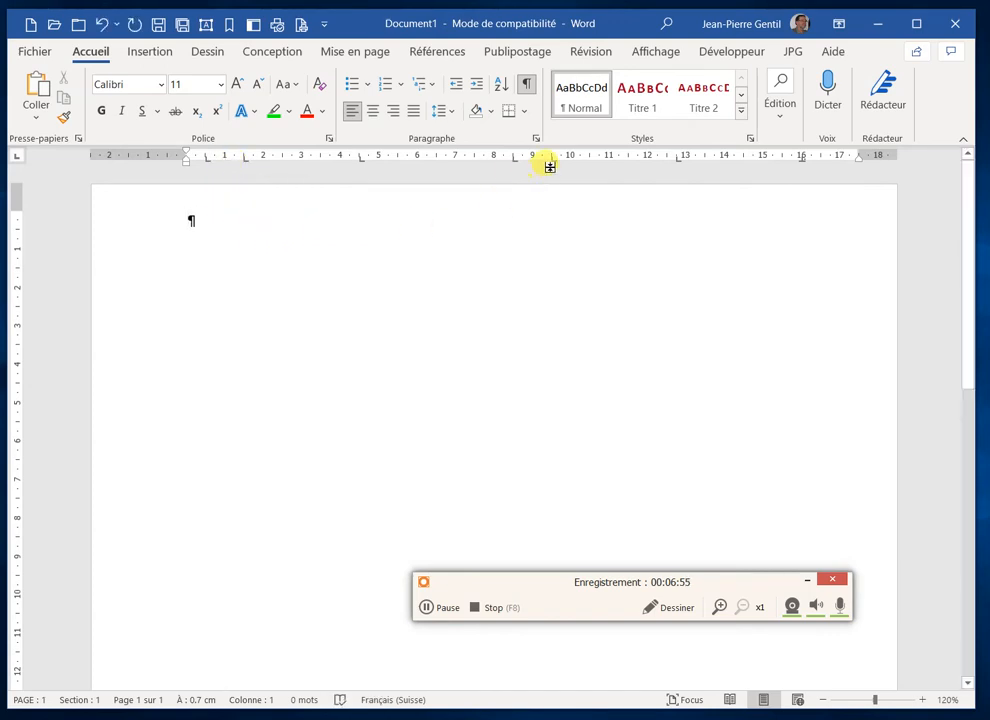
pyautogui.moveTo(548, 190); pyautogui.dragTo(545, 193)
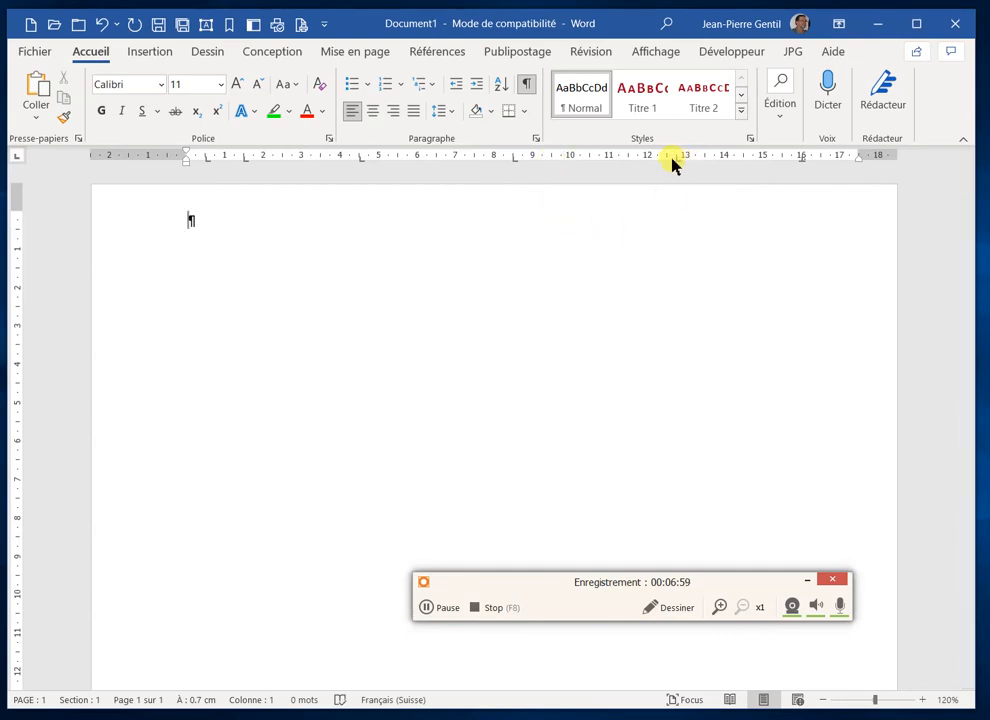
pyautogui.moveTo(672, 165); pyautogui.dragTo(667, 228)
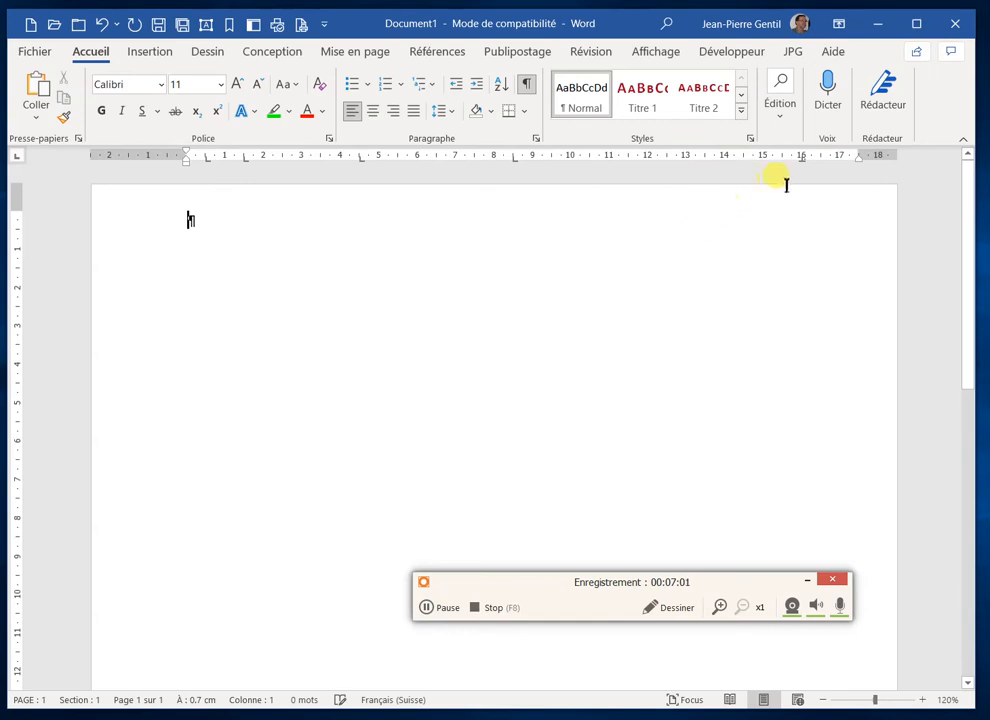
pyautogui.moveTo(804, 164); pyautogui.dragTo(636, 165)
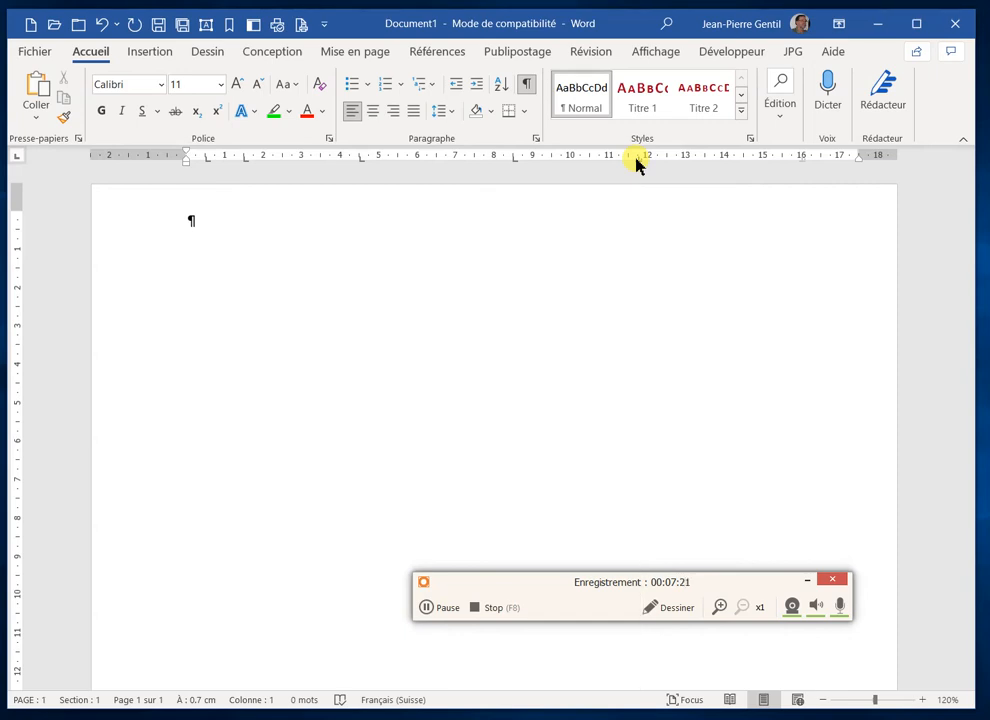
pyautogui.moveTo(637, 165); pyautogui.dragTo(638, 163)
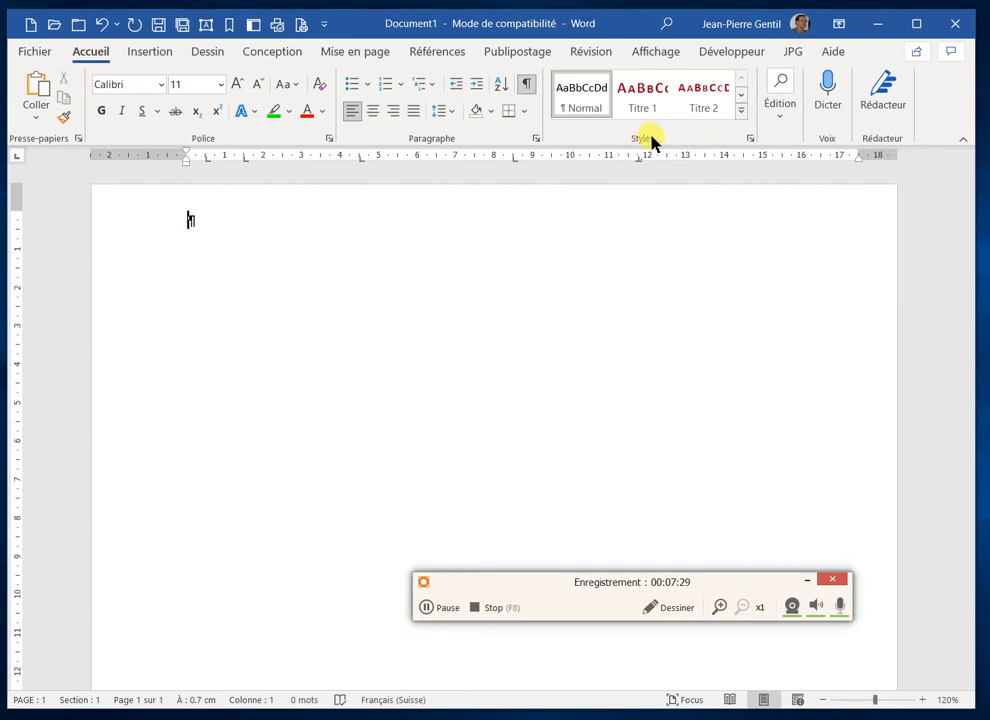
# Open style management for the Normal style and choose the scope "Nouveaux documents basés sur ce modèle"
pyautogui.click(751, 143)
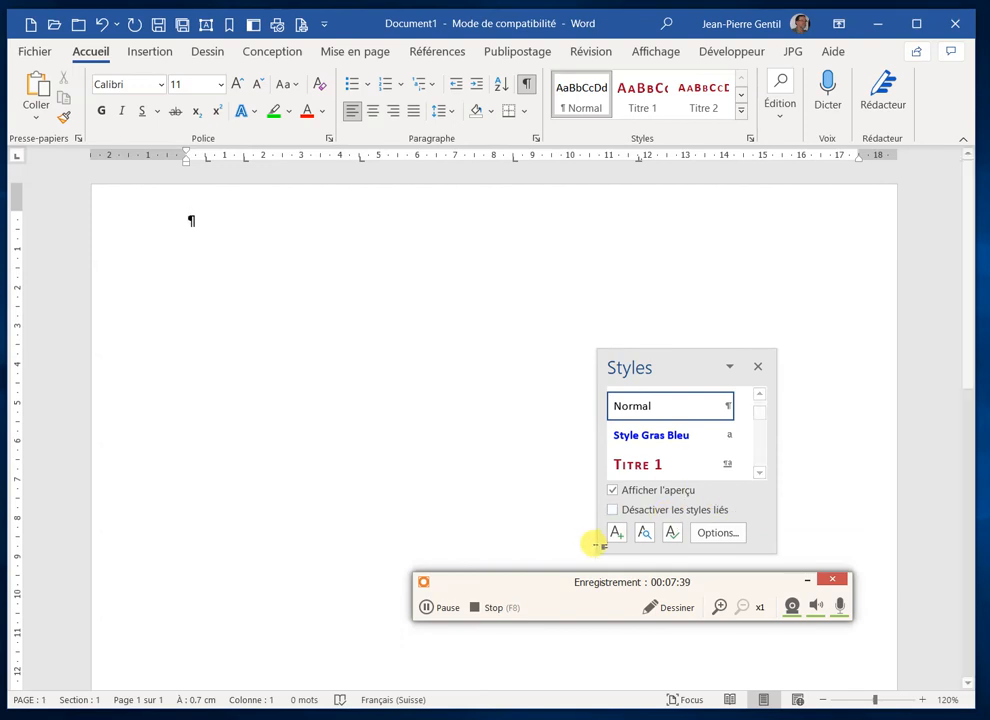
pyautogui.click(671, 534)
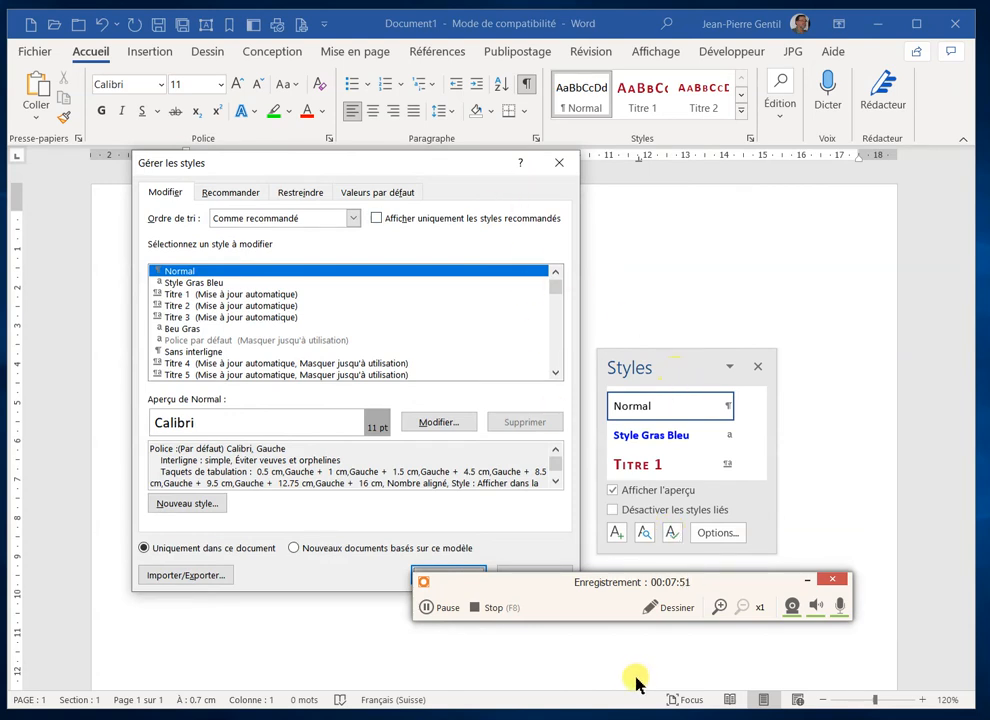
pyautogui.moveTo(560, 585); pyautogui.dragTo(544, 641)
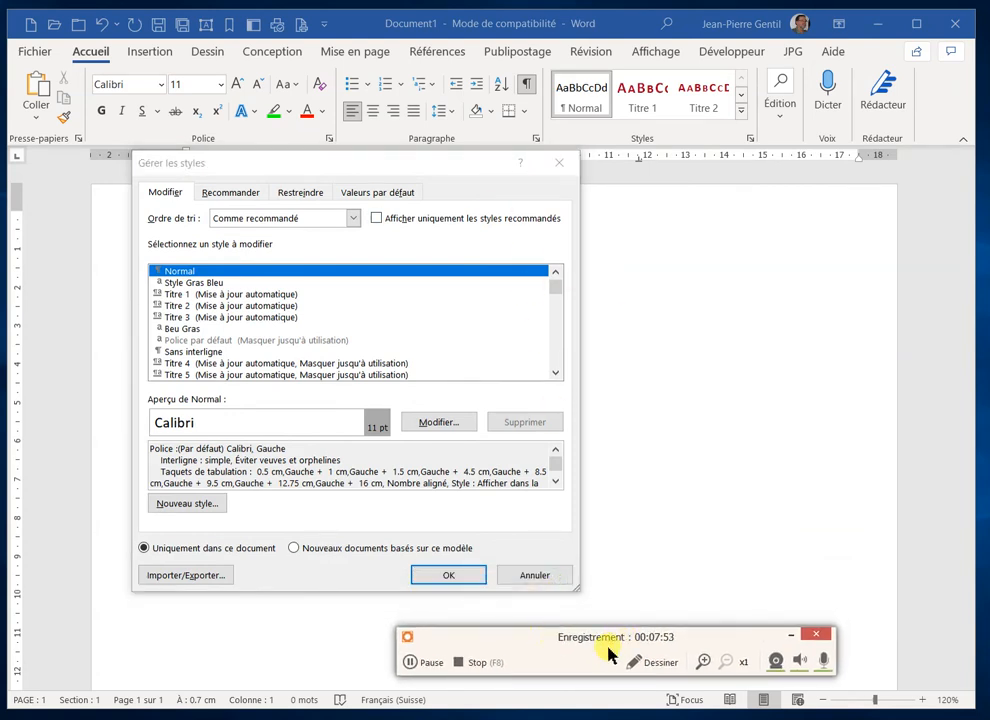
pyautogui.click(294, 549)
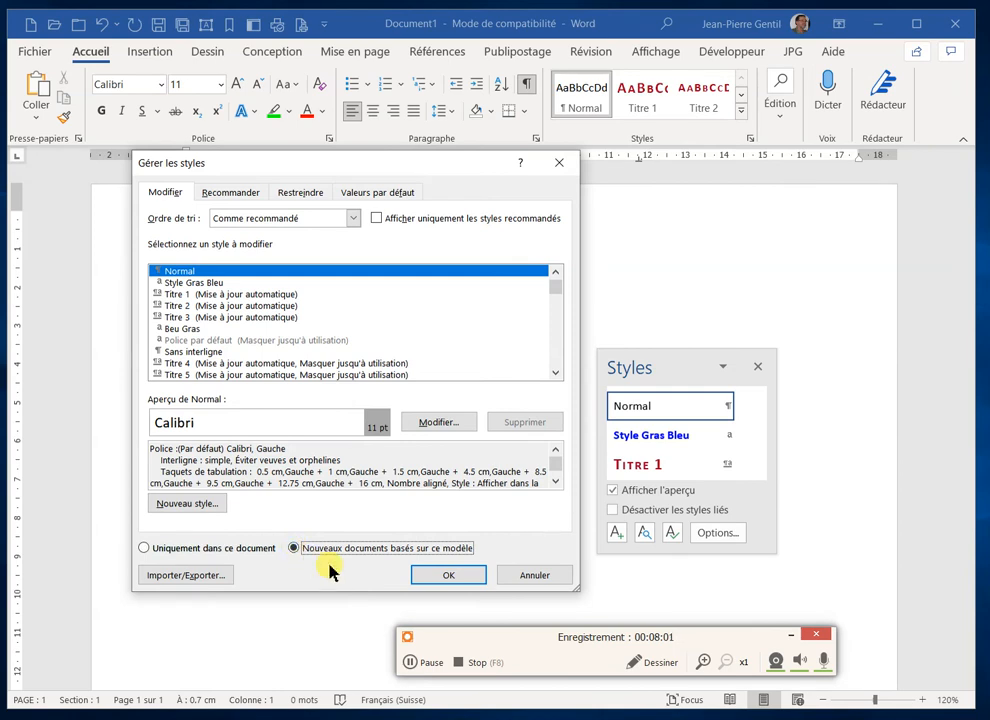
# Copy the Normal style from Document1 to Normal.dotm with the style Organizer, accepting replacement for all existing entries, and close the Organizer
pyautogui.click(185, 576)
pyautogui.moveTo(334, 200); pyautogui.dragTo(549, 174)
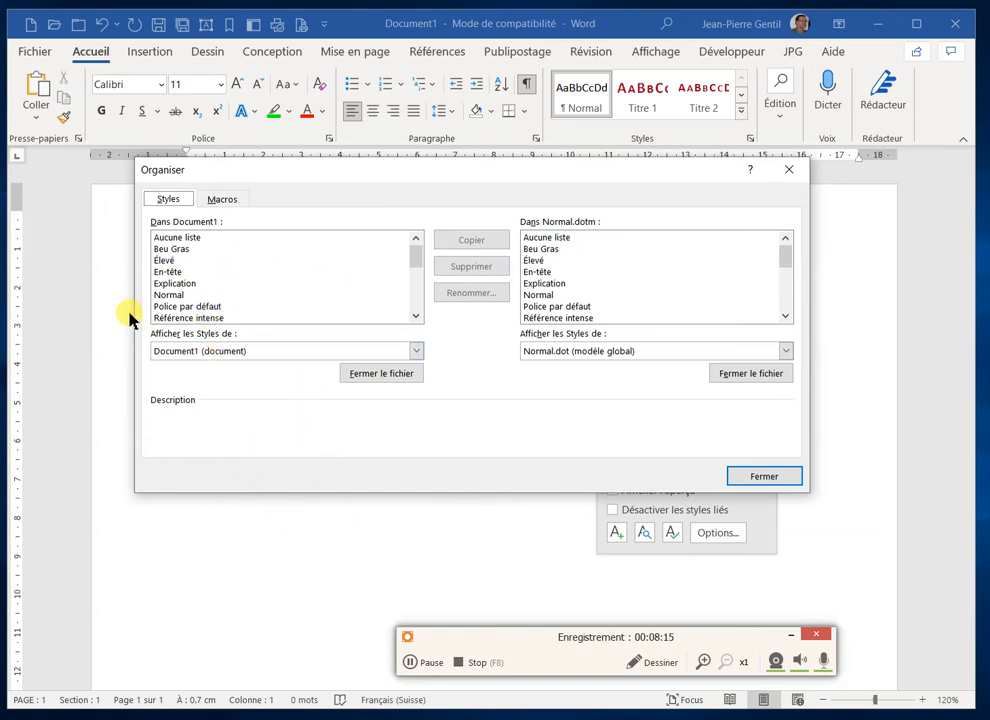
pyautogui.click(170, 295)
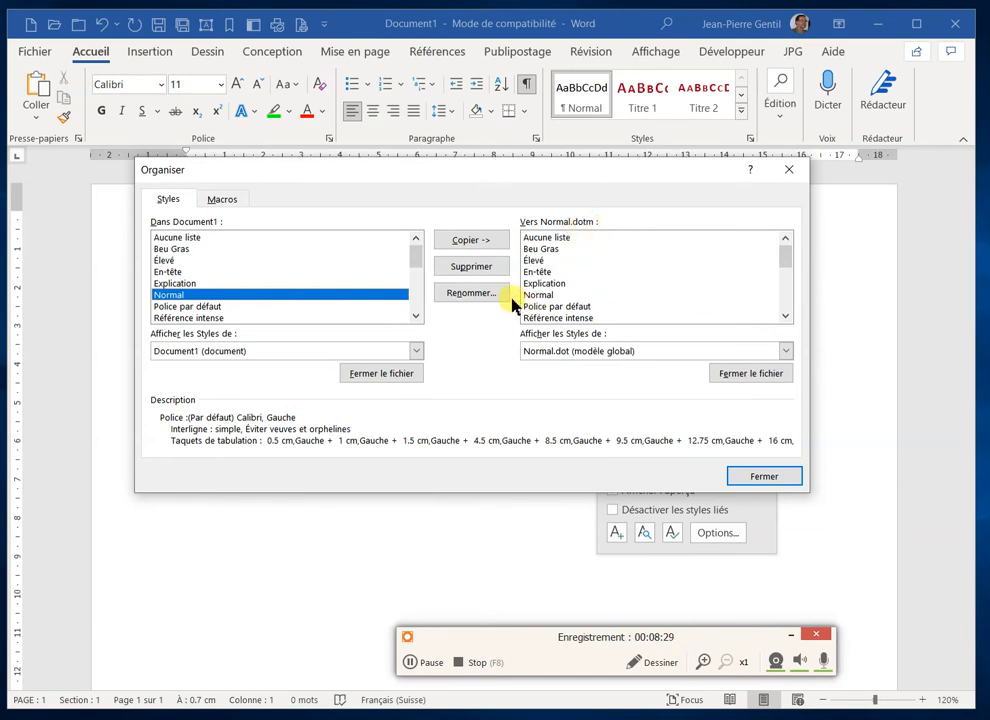
pyautogui.click(465, 242)
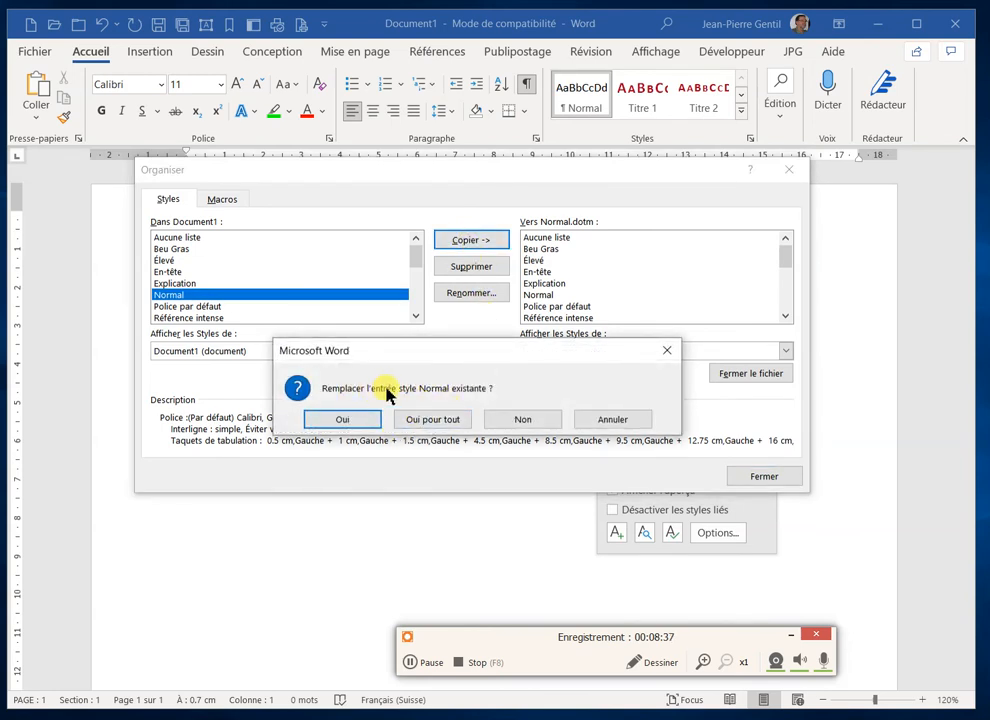
pyautogui.click(425, 424)
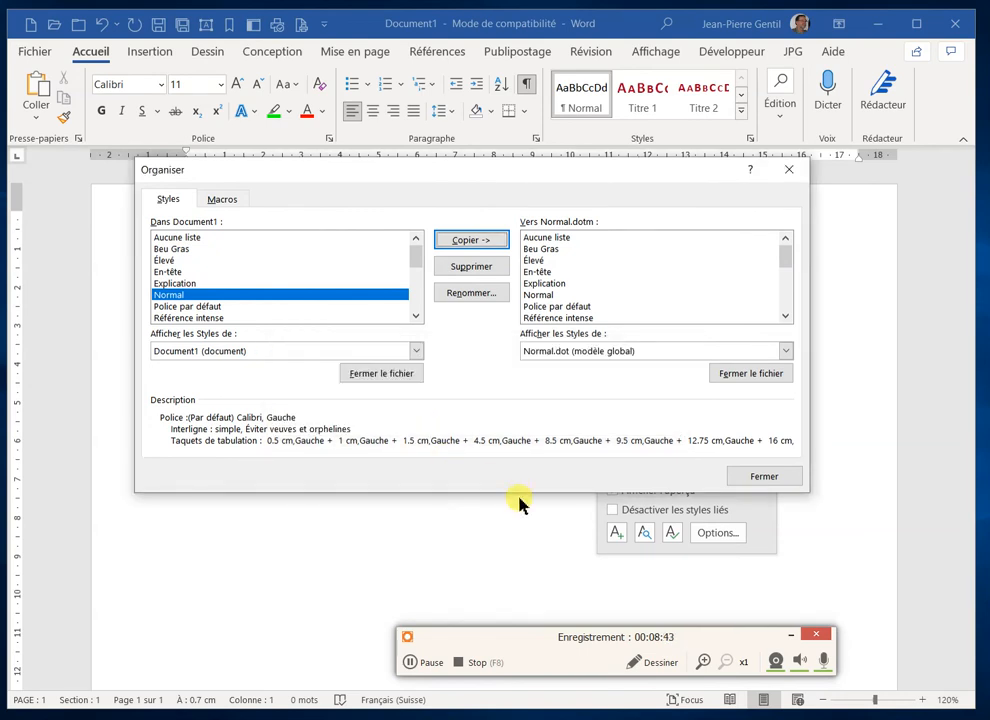
pyautogui.click(765, 478)
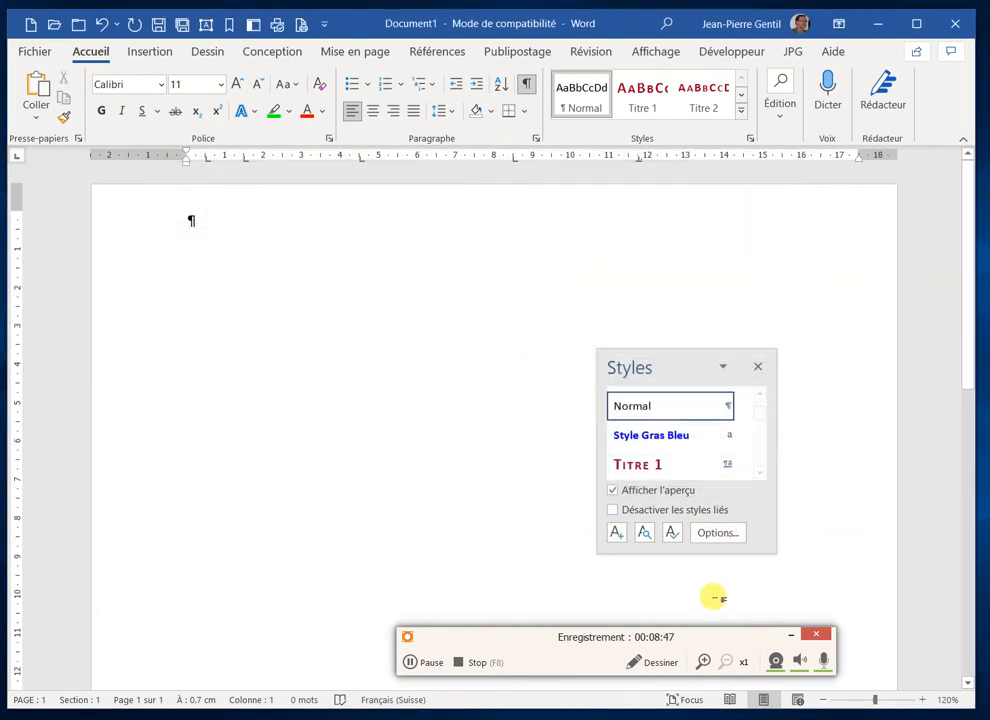